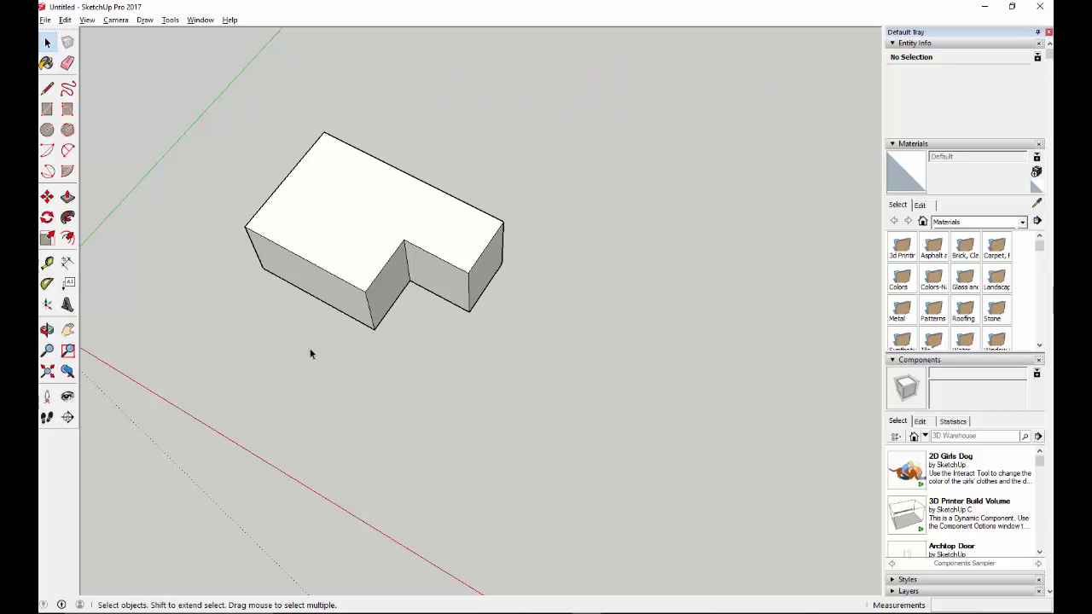
# Offset the outline of the L-shaped block's top face inward to form a border.
pyautogui.tripleClick(366, 266)
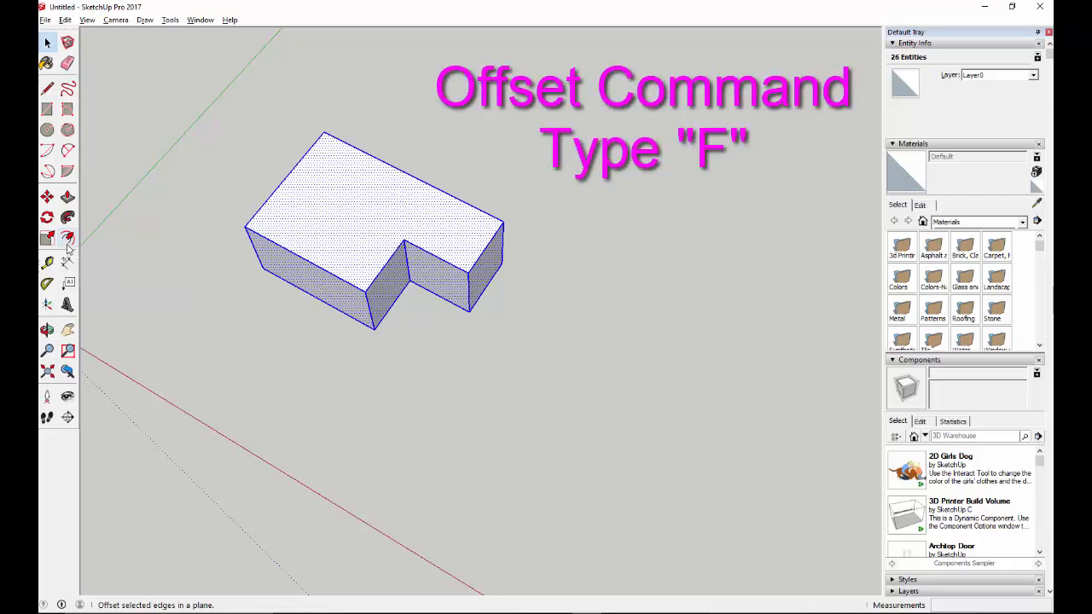
pyautogui.press('f')
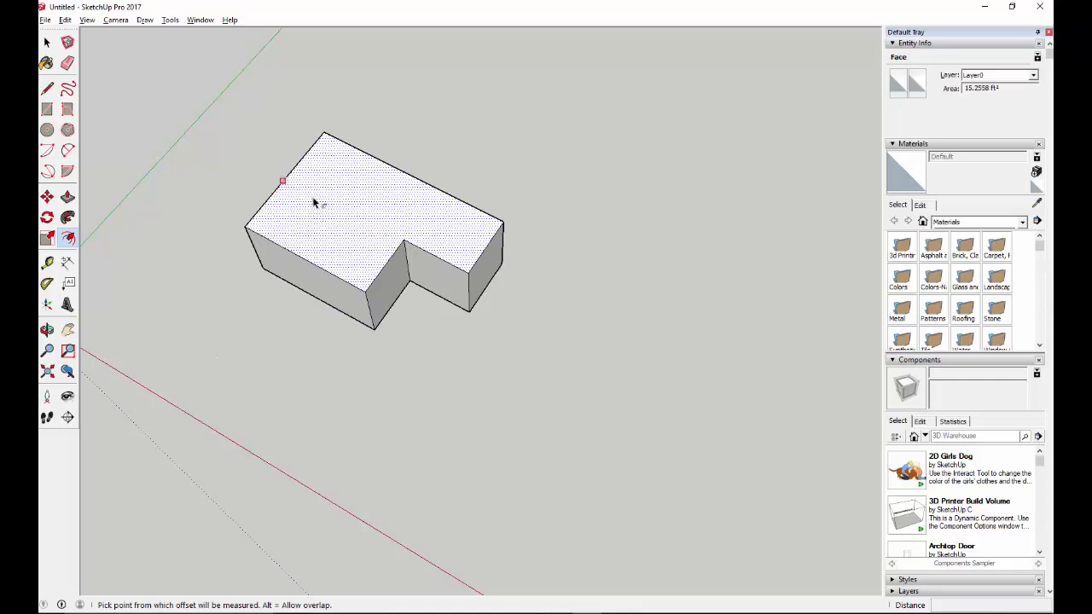
pyautogui.click(313, 202)
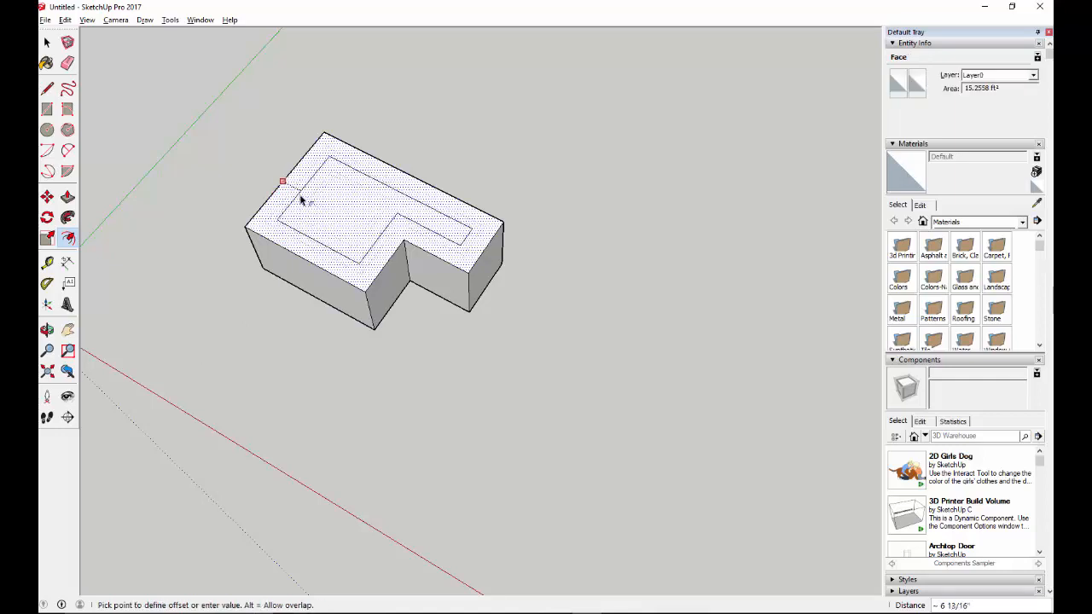
pyautogui.click(322, 156)
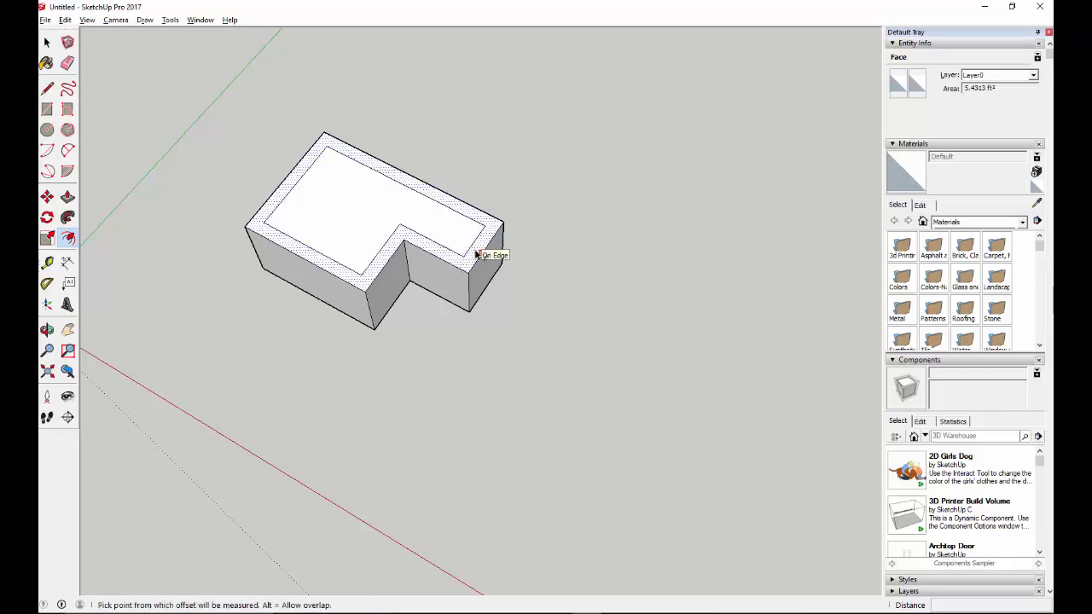
pyautogui.click(269, 236)
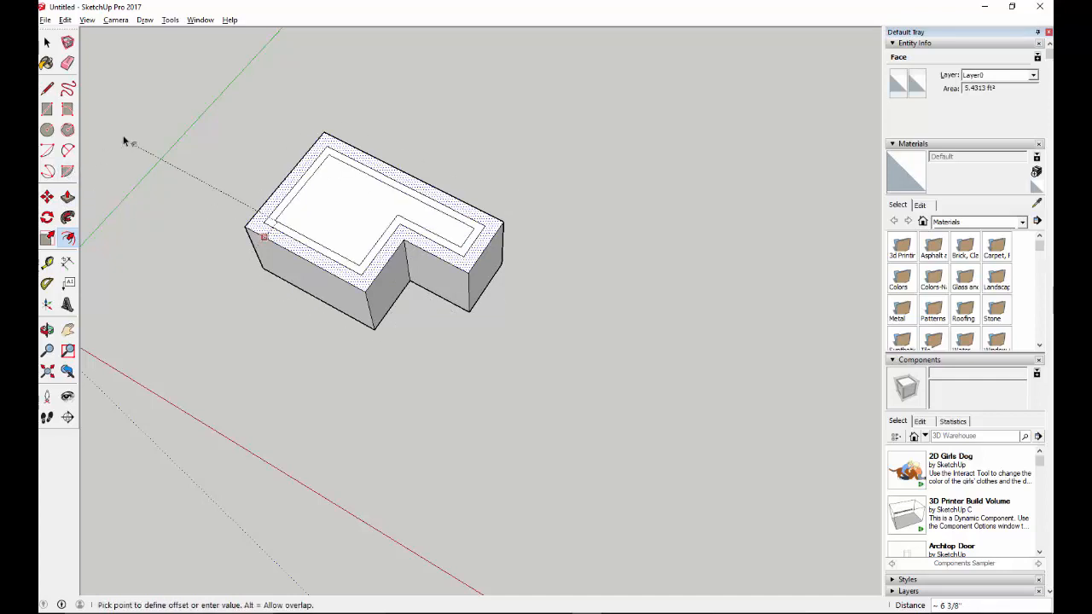
pyautogui.press('Escape')
# Pull the border face on top of the block up about 1' 11 7/8" to form walls.
pyautogui.click(47, 44)
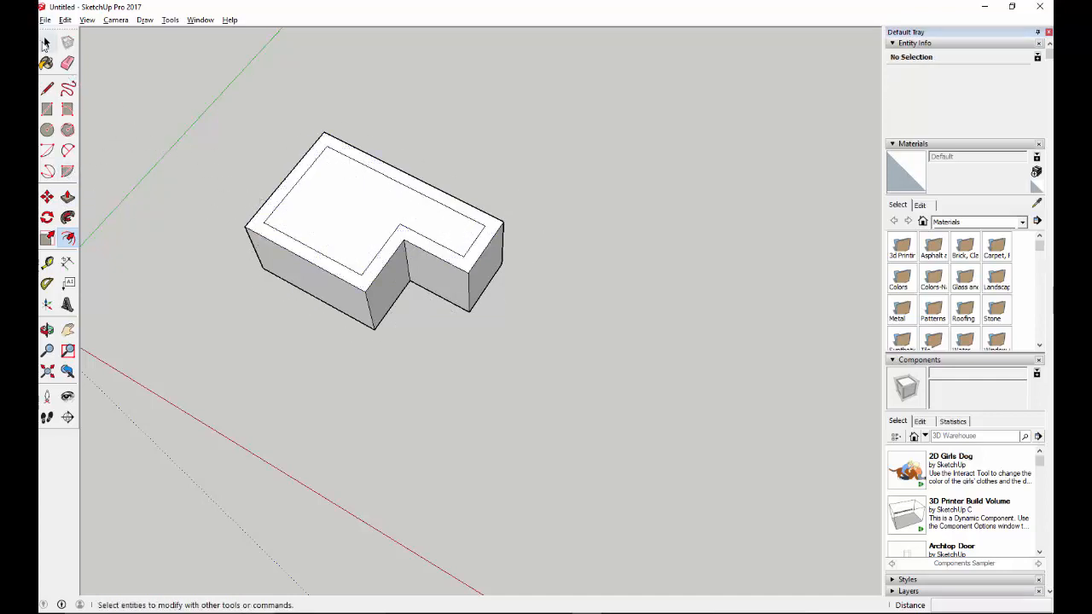
pyautogui.click(301, 255)
pyautogui.click(67, 197)
pyautogui.click(331, 228)
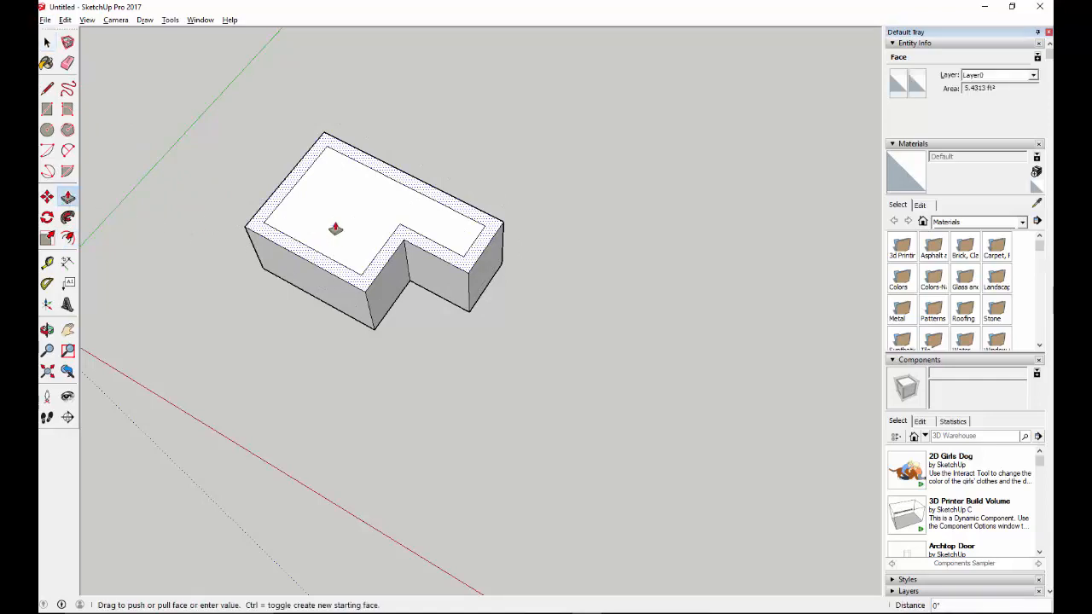
pyautogui.click(329, 187)
# Undo the raised walls and the inward offset on the block's top face.
pyautogui.moveTo(227, 353); pyautogui.dragTo(707, 389, button='middle')
pyautogui.press('p')
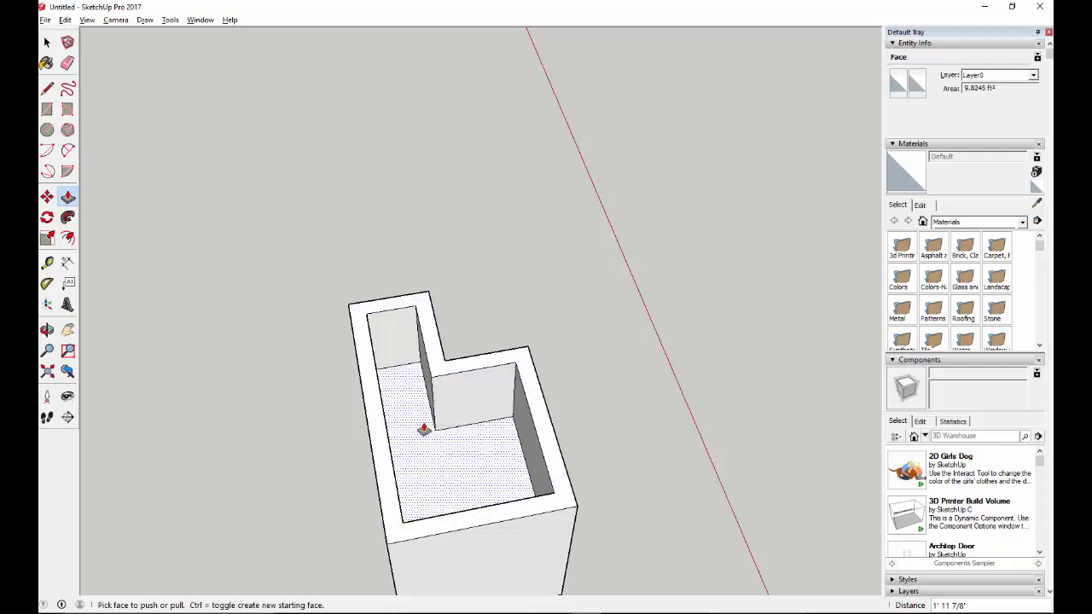
pyautogui.moveTo(565, 444); pyautogui.dragTo(184, 430, button='middle')
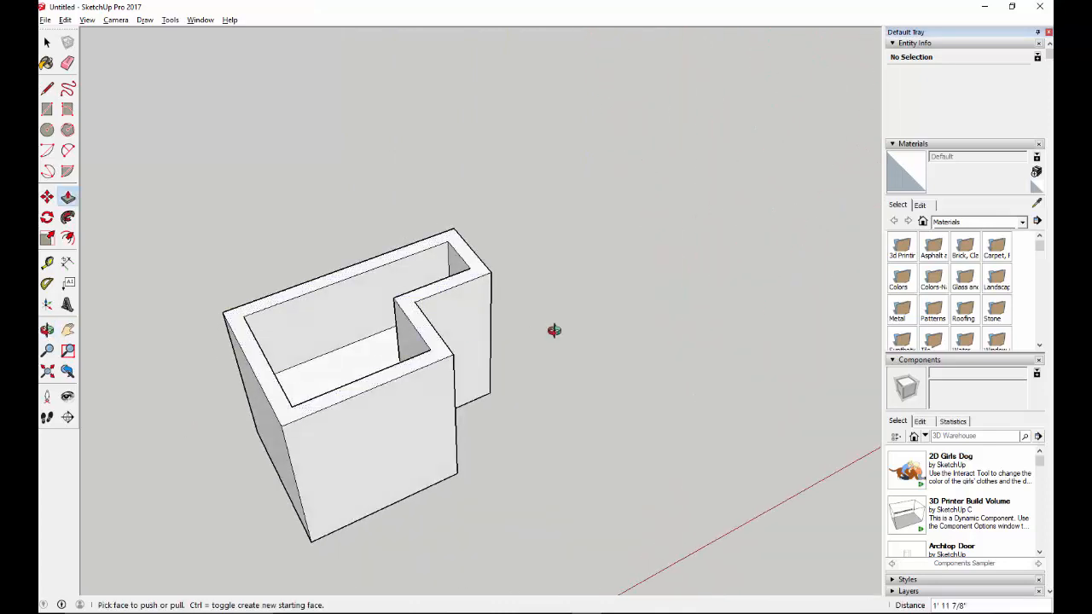
pyautogui.moveTo(551, 330); pyautogui.dragTo(651, 370, button='middle')
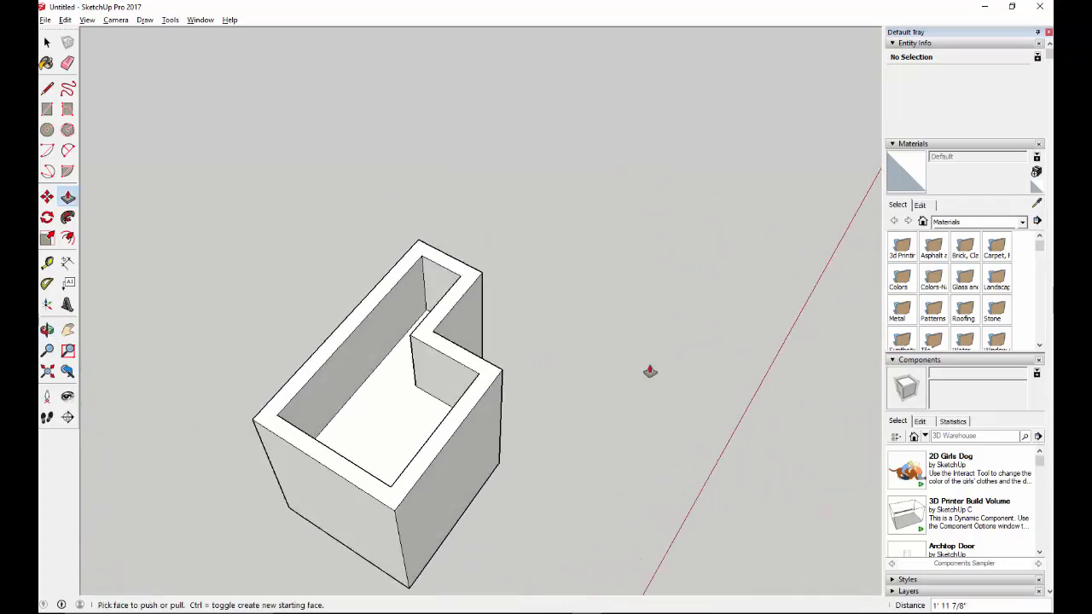
pyautogui.hotkey('ctrl', 'z')
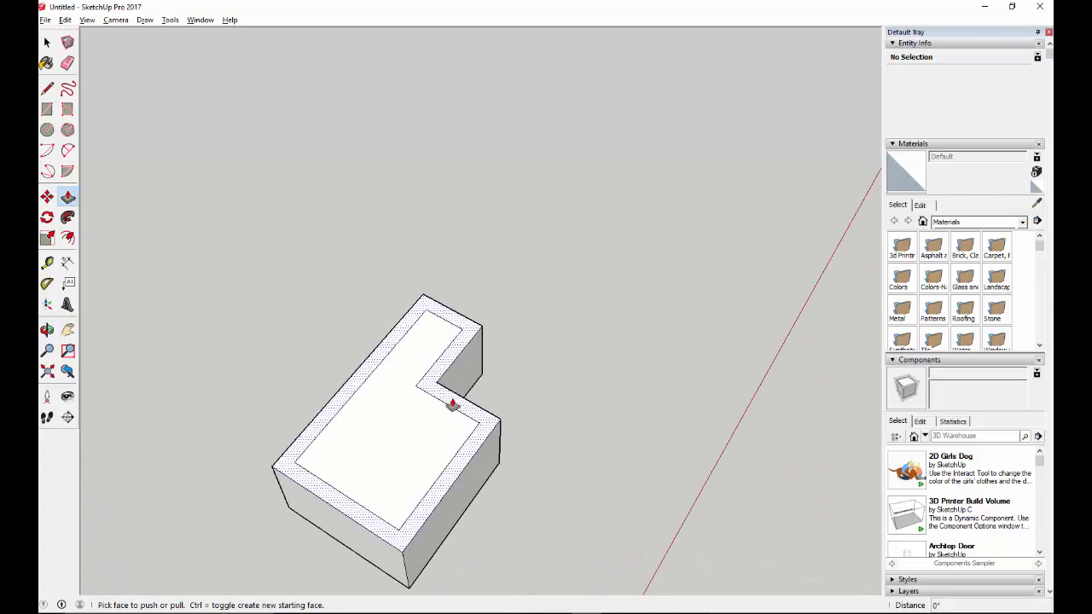
pyautogui.hotkey('ctrl', 'z')
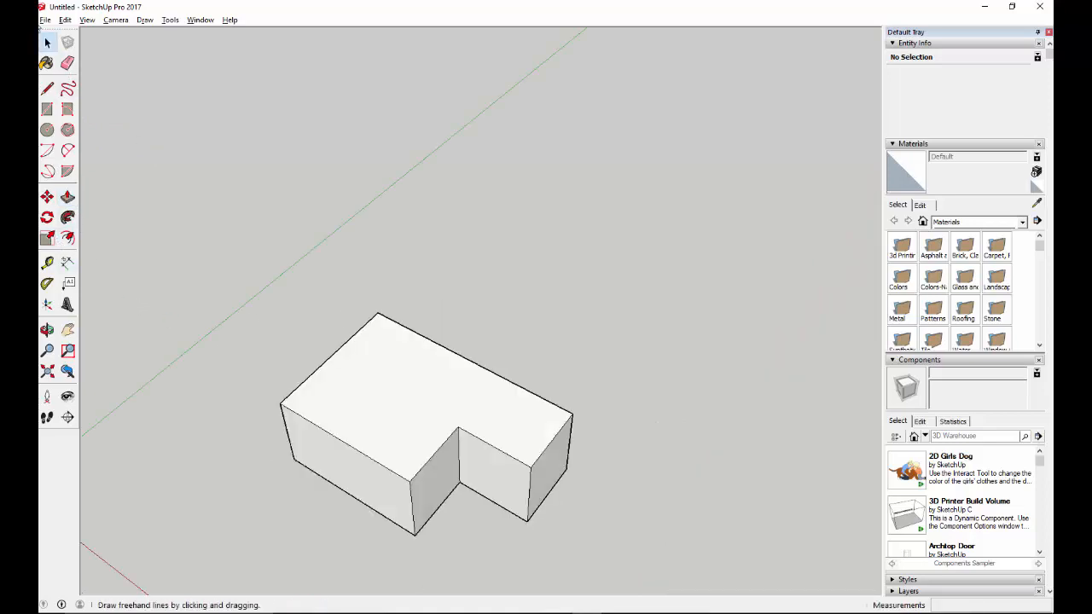
# Offset the outline of the block's top face outward by 8" to form an overhang.
pyautogui.tripleClick(415, 377)
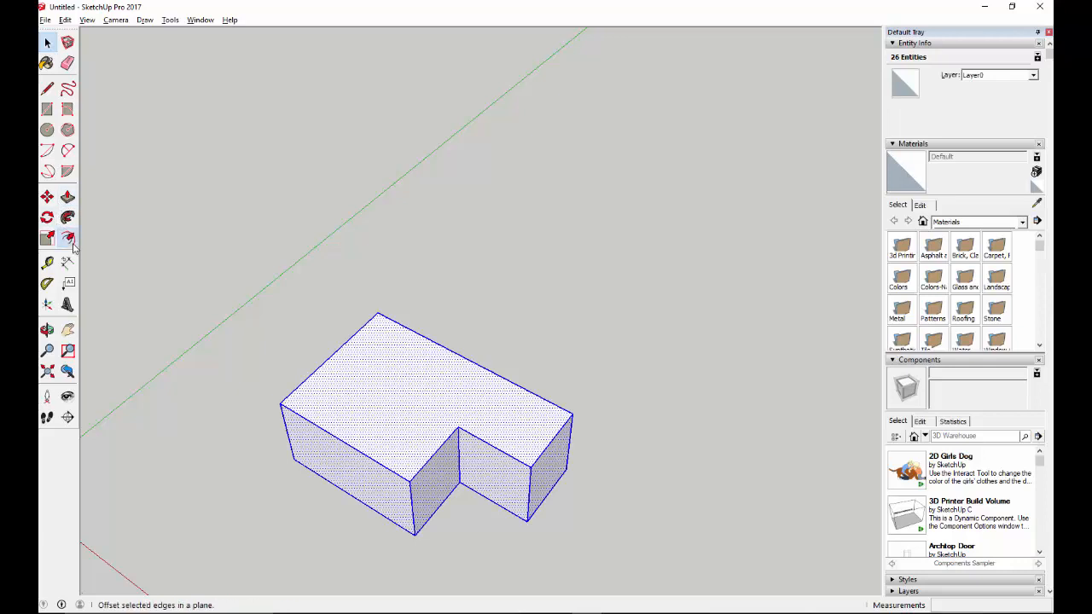
pyautogui.click(68, 238)
pyautogui.click(478, 365)
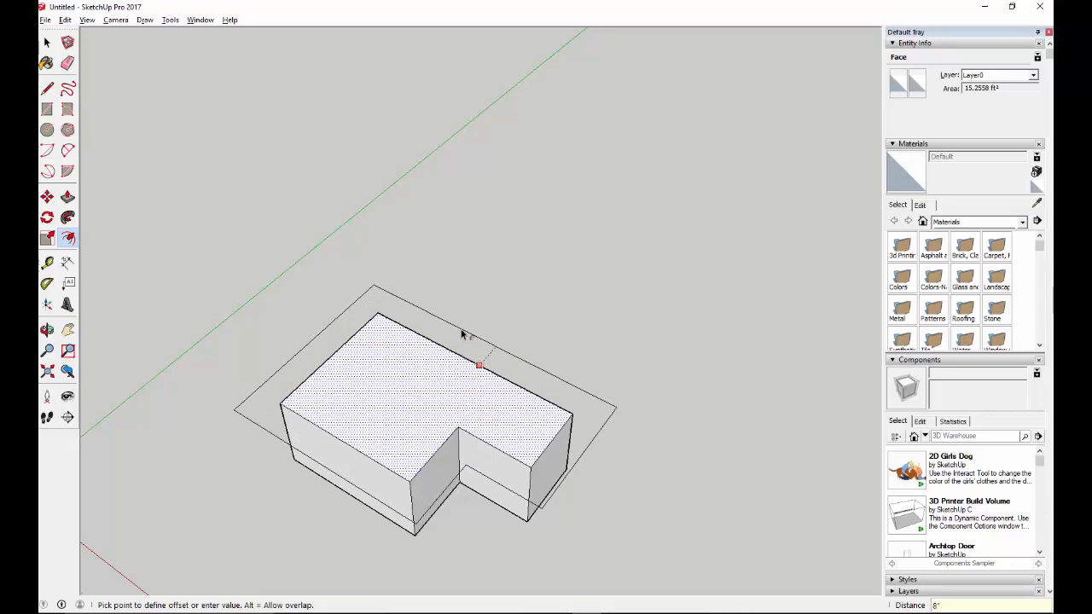
pyautogui.press('Return')
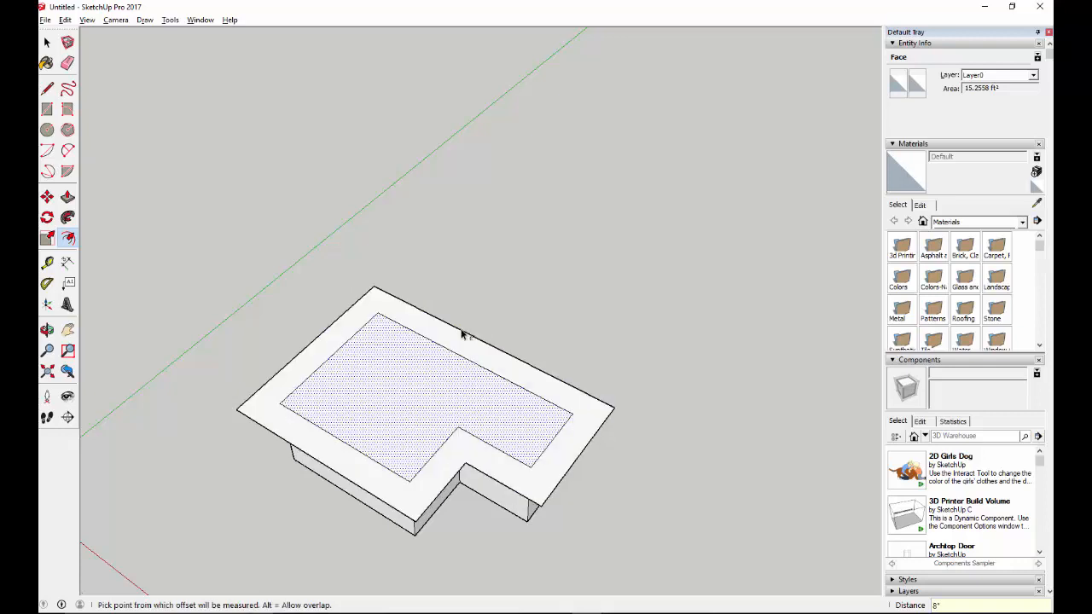
pyautogui.moveTo(449, 371); pyautogui.dragTo(468, 170, button='middle')
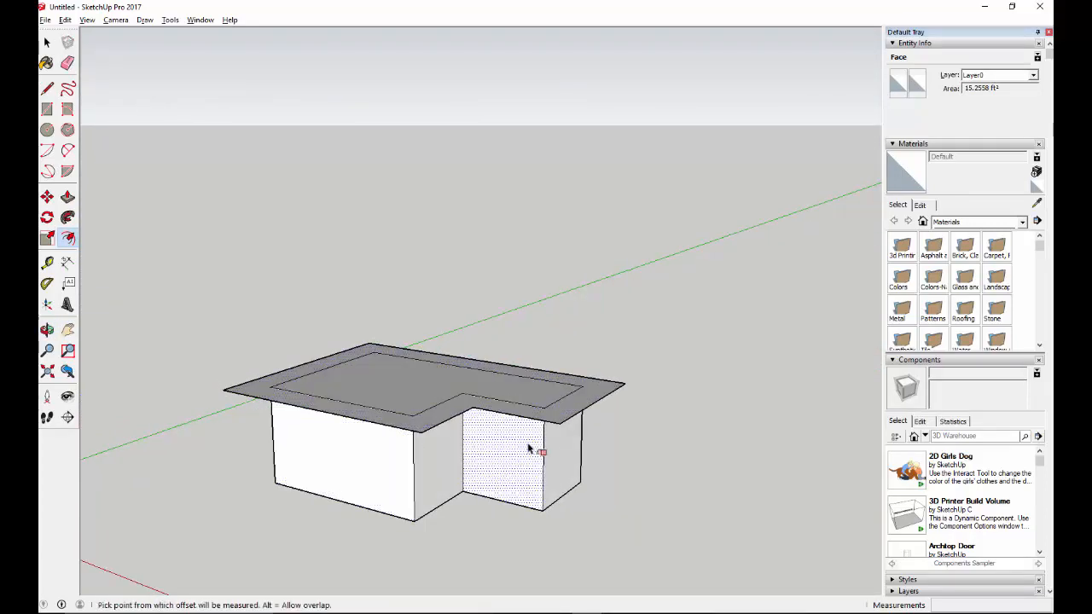
pyautogui.moveTo(446, 432); pyautogui.dragTo(352, 553, button='middle')
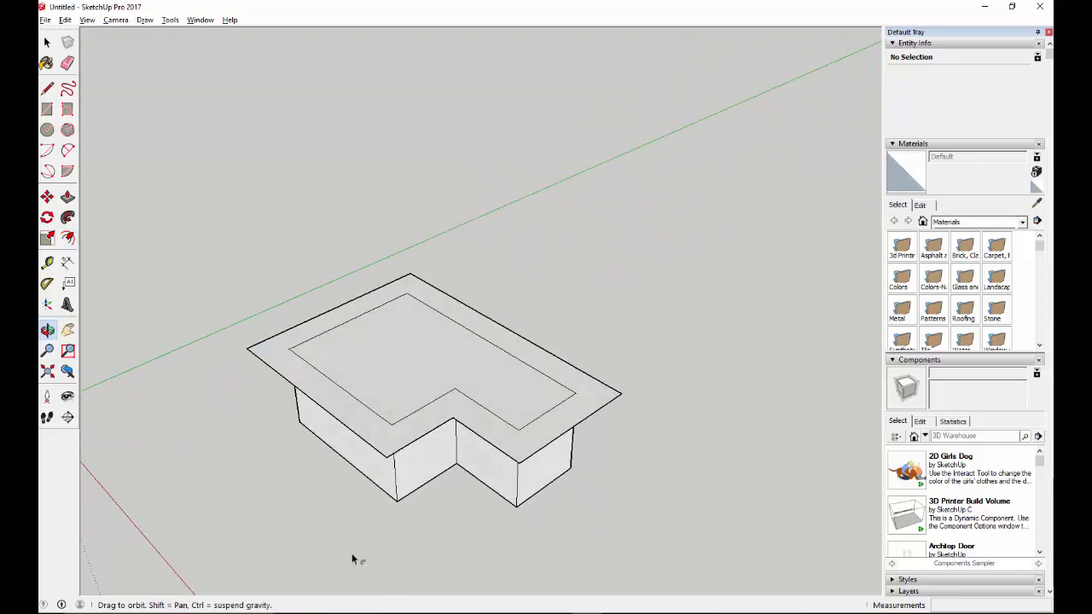
# Pull the overhanging border face upward to form a raised rim around the block's top.
pyautogui.click(371, 426)
pyautogui.press('Escape')
pyautogui.press('space')
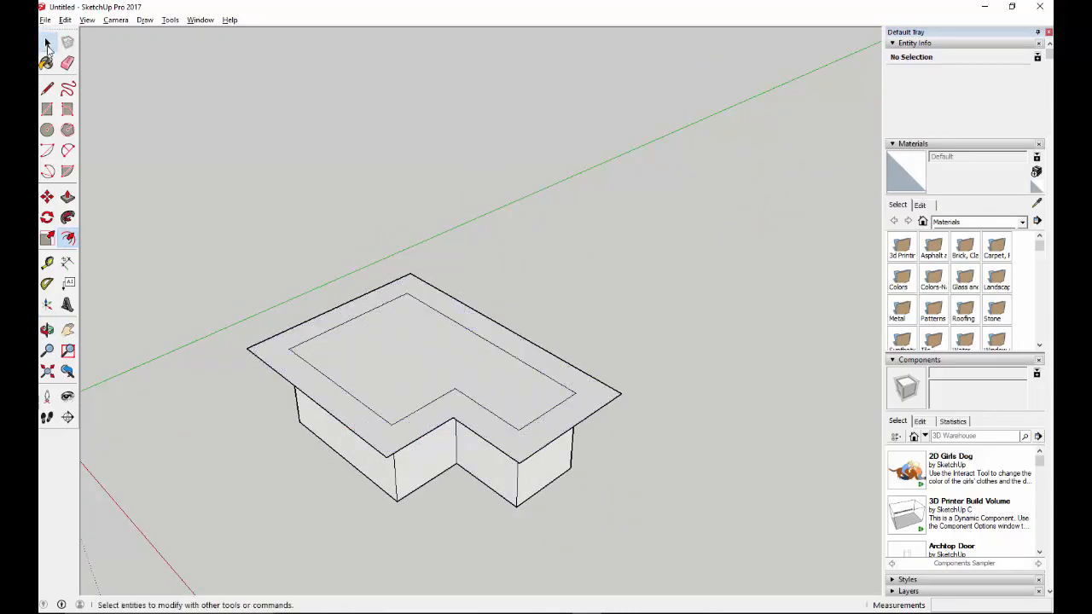
pyautogui.click(370, 429)
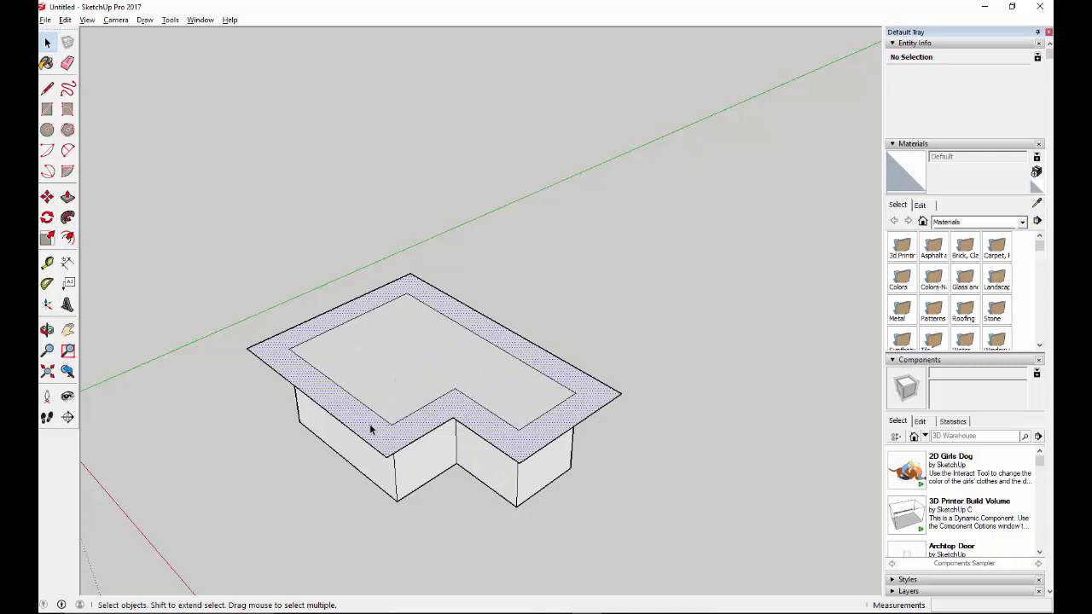
pyautogui.click(68, 198)
pyautogui.moveTo(378, 419); pyautogui.dragTo(385, 384)
# Undo the raised rim and the outward offset on the block's top.
pyautogui.moveTo(526, 459); pyautogui.dragTo(562, 476, button='middle')
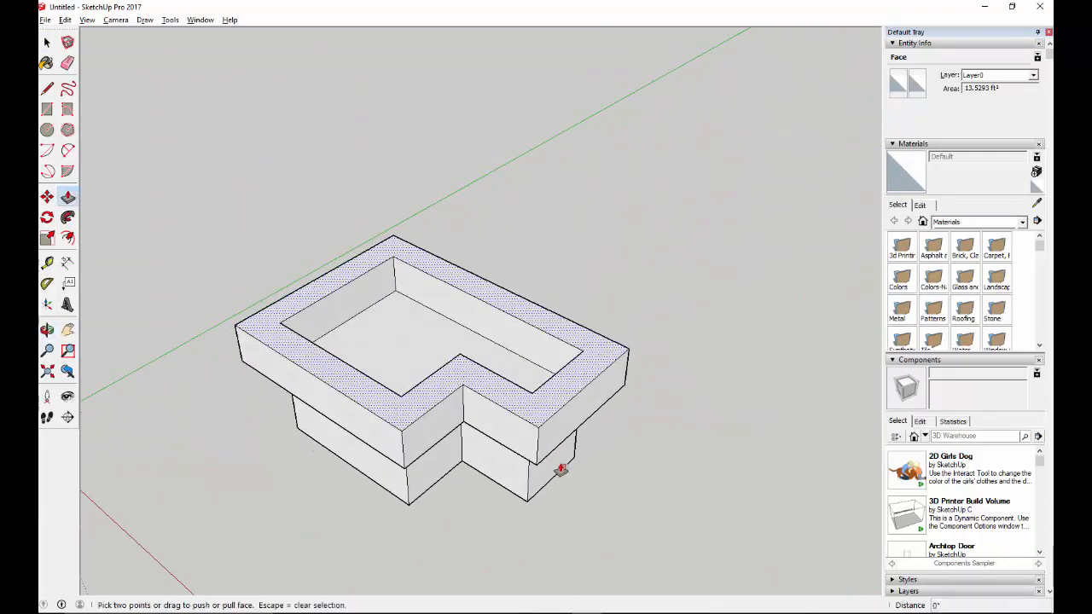
pyautogui.hotkey('ctrl', 'z')
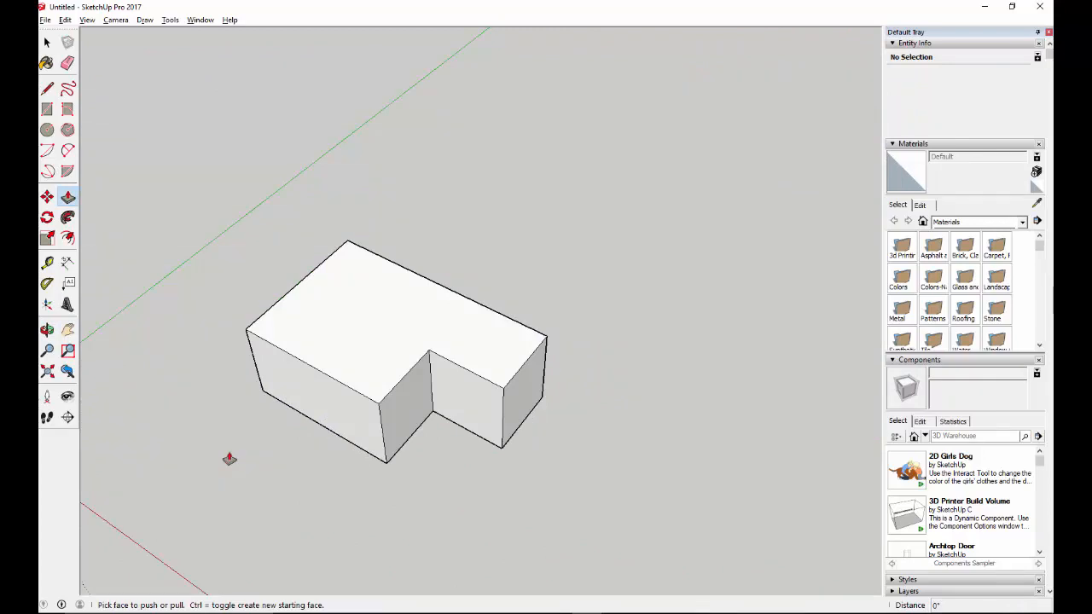
# Offset the edges of the block's long front side face inward to outline an inner rectangle.
pyautogui.click(47, 42)
pyautogui.tripleClick(335, 287)
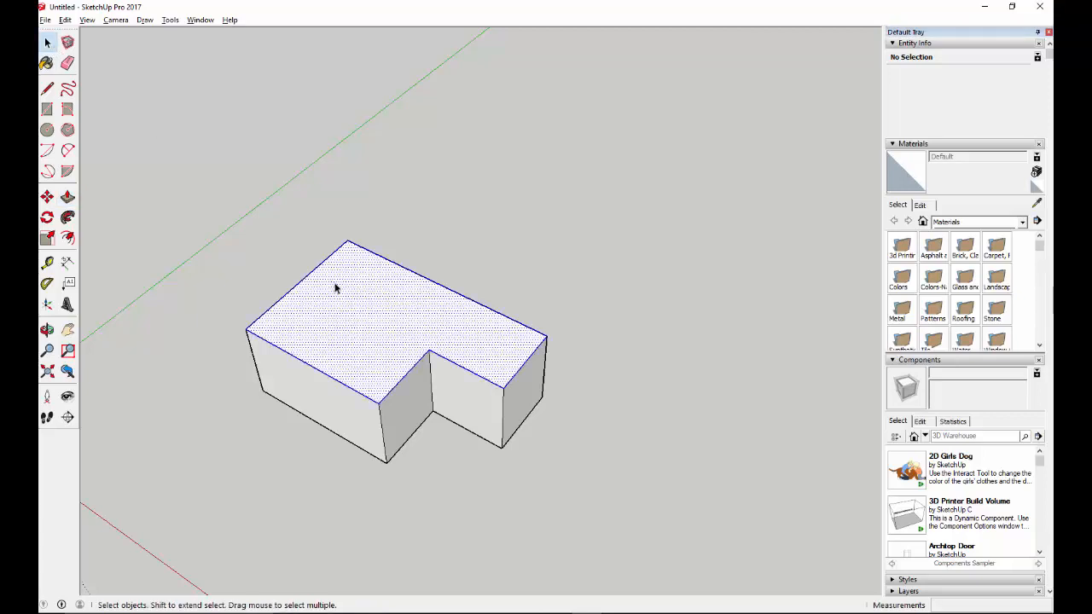
pyautogui.click(68, 238)
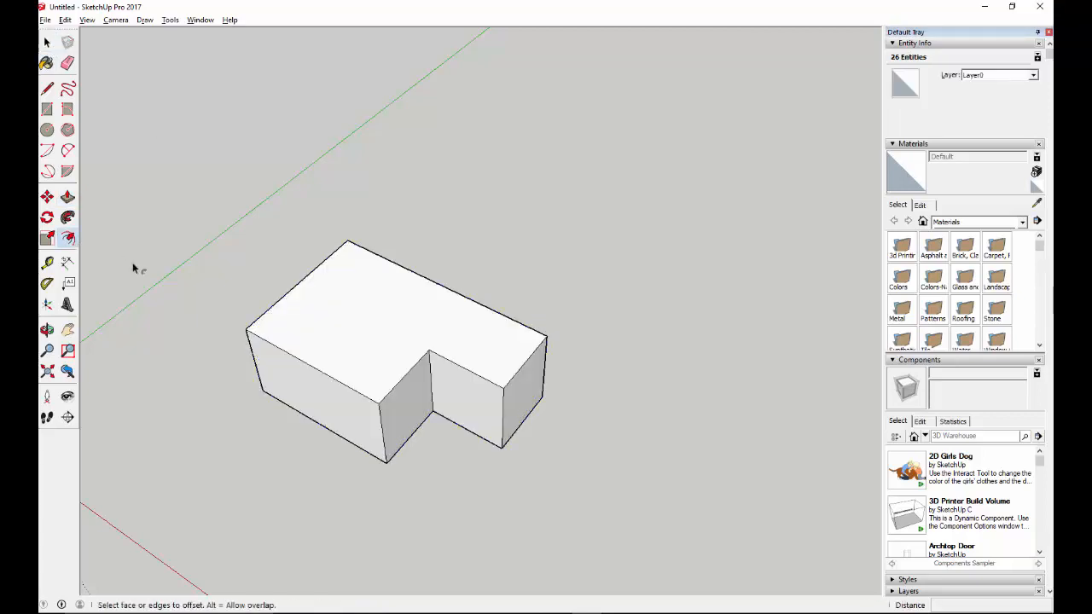
pyautogui.click(286, 358)
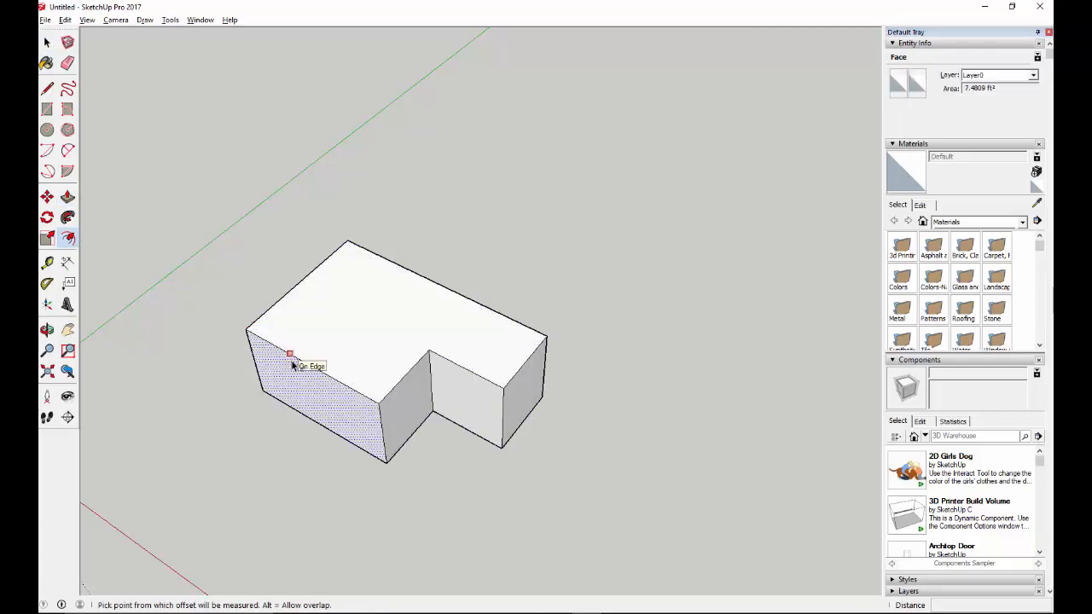
pyautogui.click(291, 363)
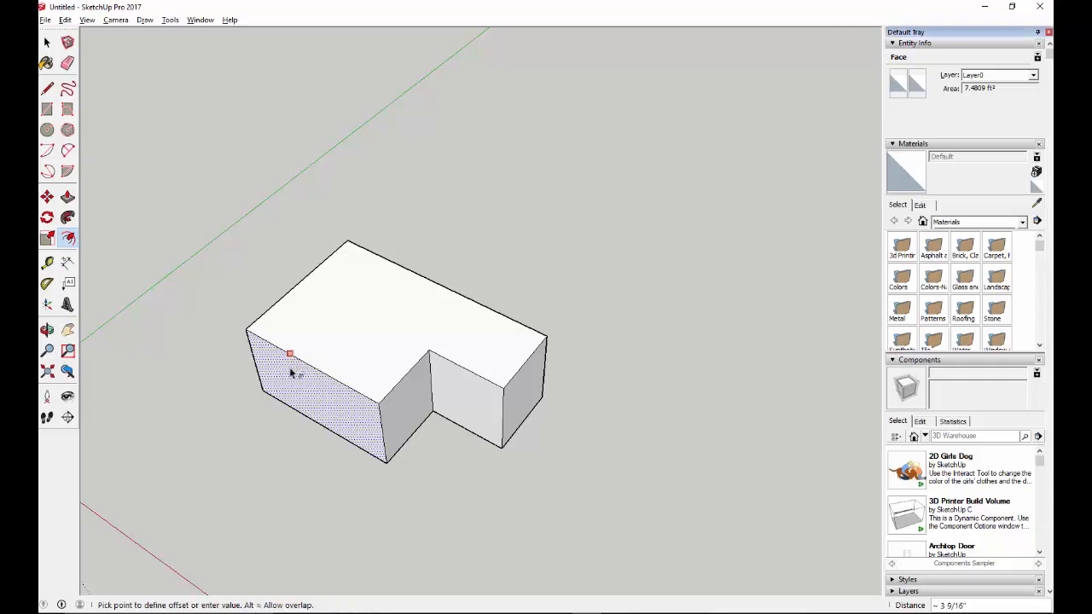
pyautogui.click(296, 383)
pyautogui.click(293, 374)
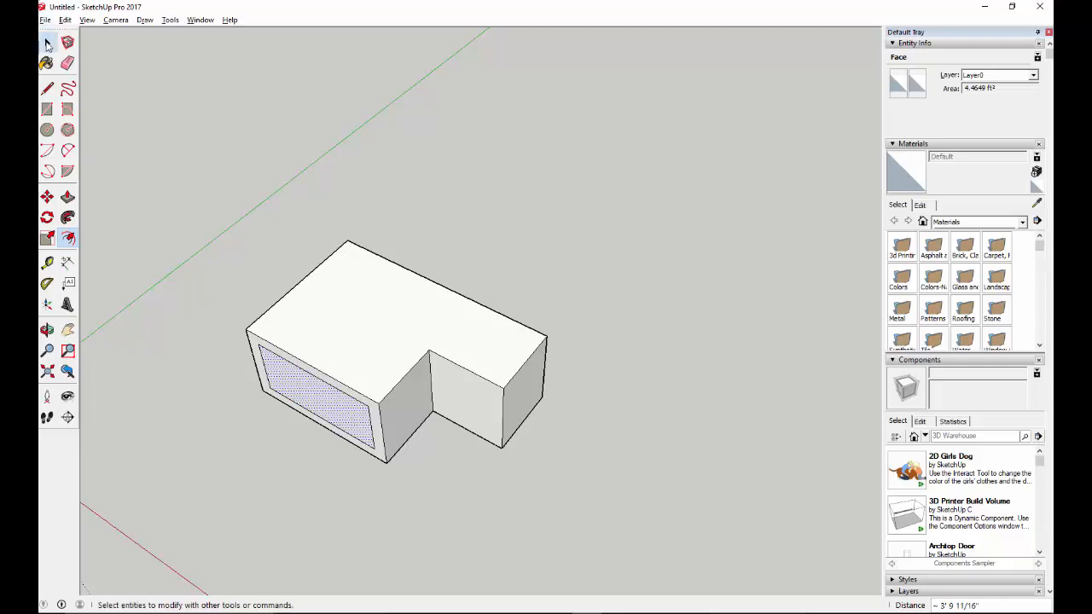
# Push the inner rectangle of the long front side face about 1' 7 1/16" into the block.
pyautogui.click(67, 196)
pyautogui.click(305, 397)
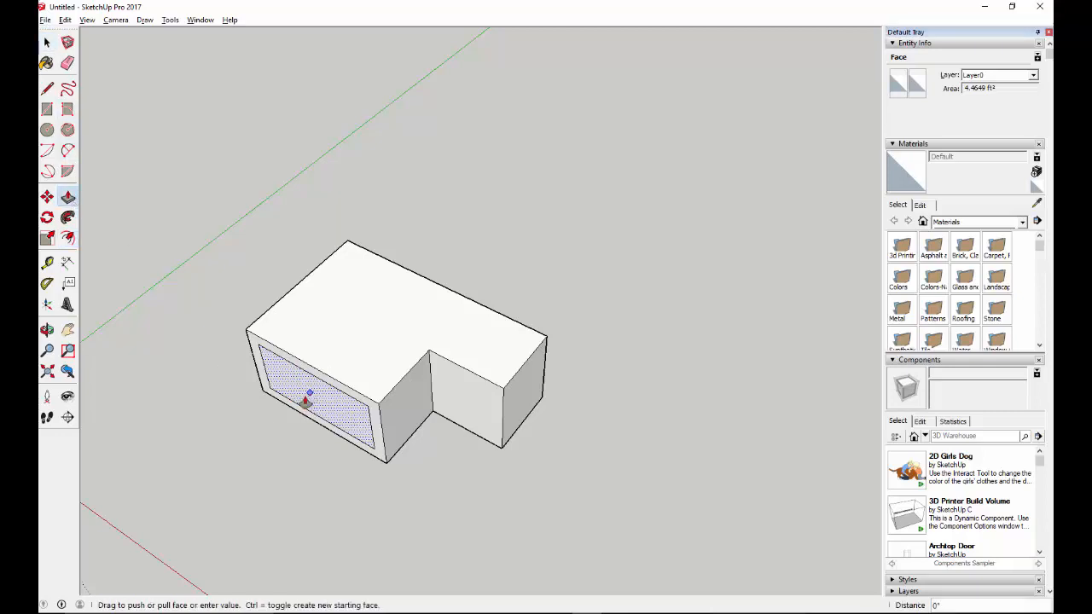
pyautogui.click(360, 355)
# Undo the recess and the inward offset on the block's long front side face.
pyautogui.moveTo(374, 341); pyautogui.dragTo(578, 295, button='middle')
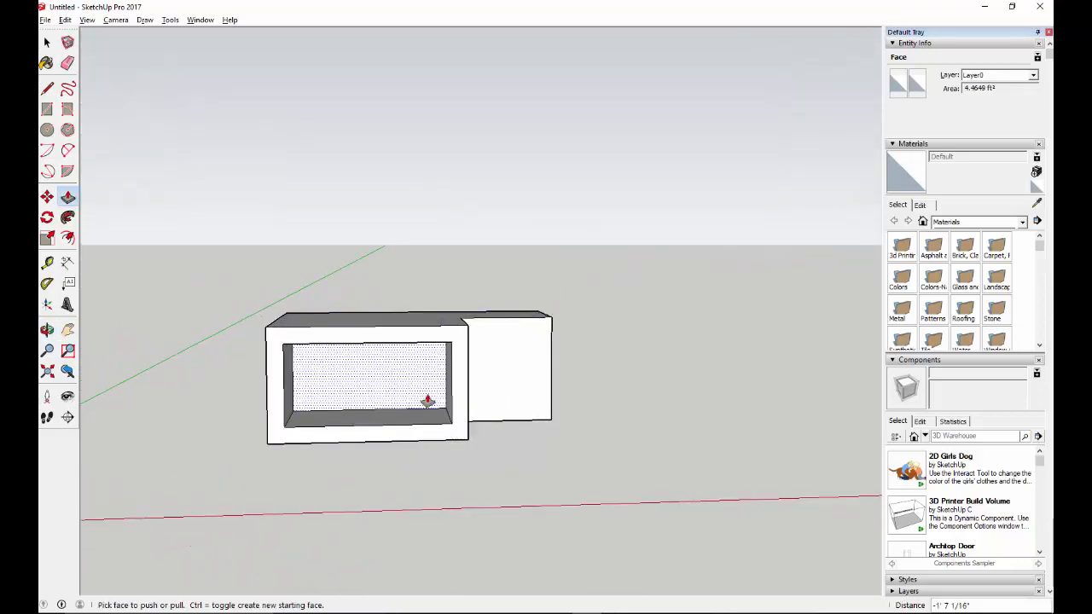
pyautogui.moveTo(427, 398); pyautogui.dragTo(244, 426, button='middle')
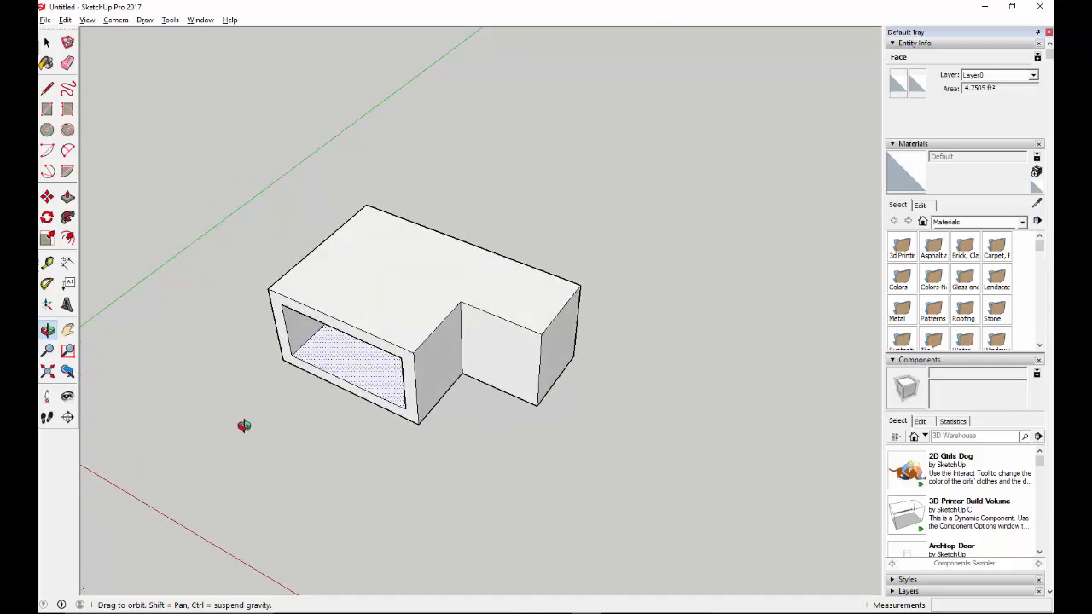
pyautogui.press('p')
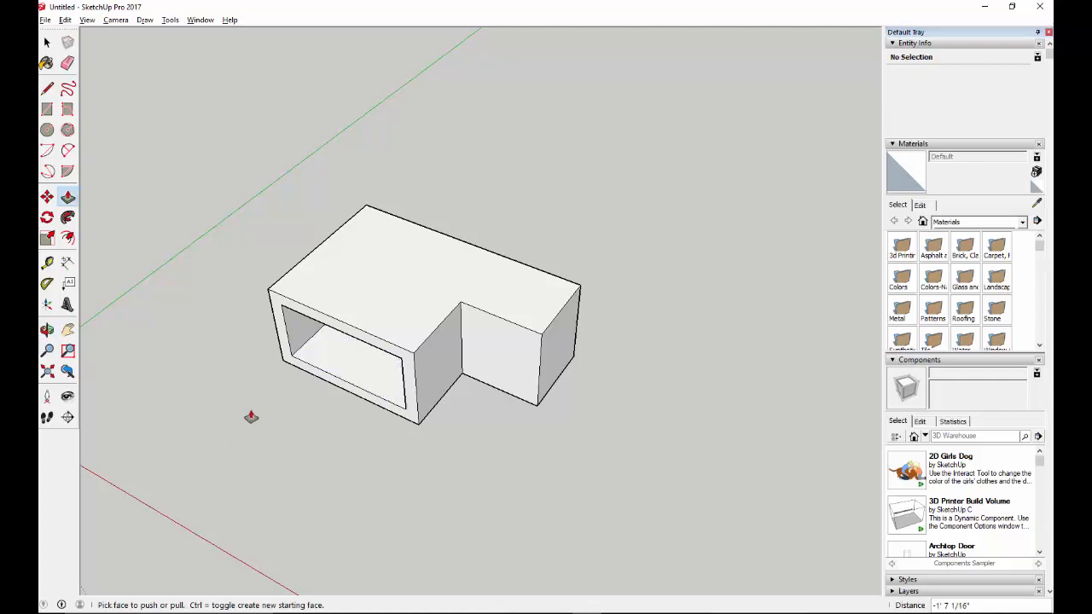
pyautogui.write('0')
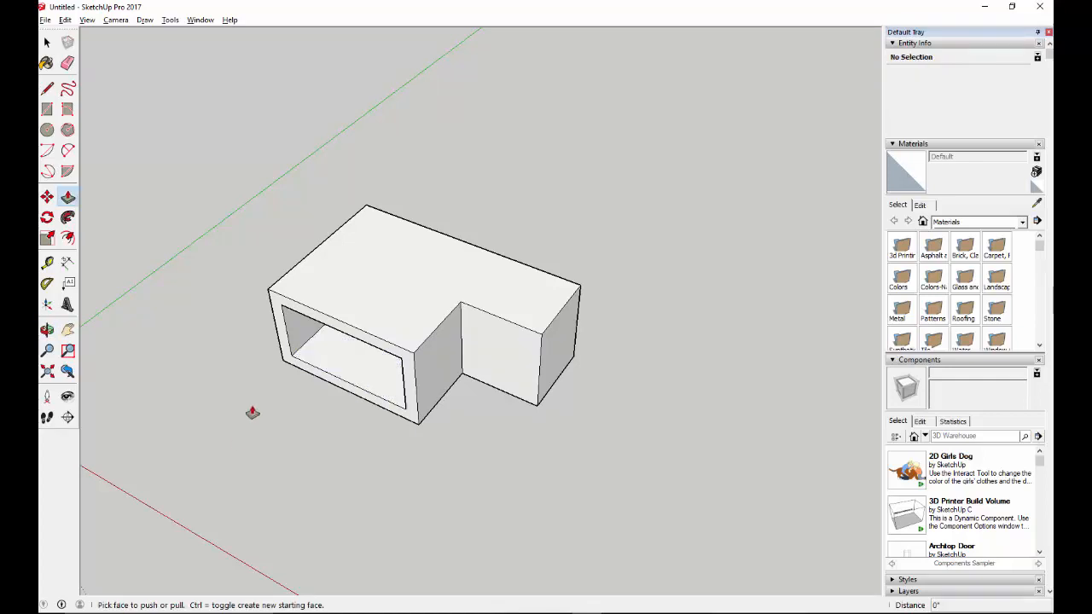
pyautogui.press('Return')
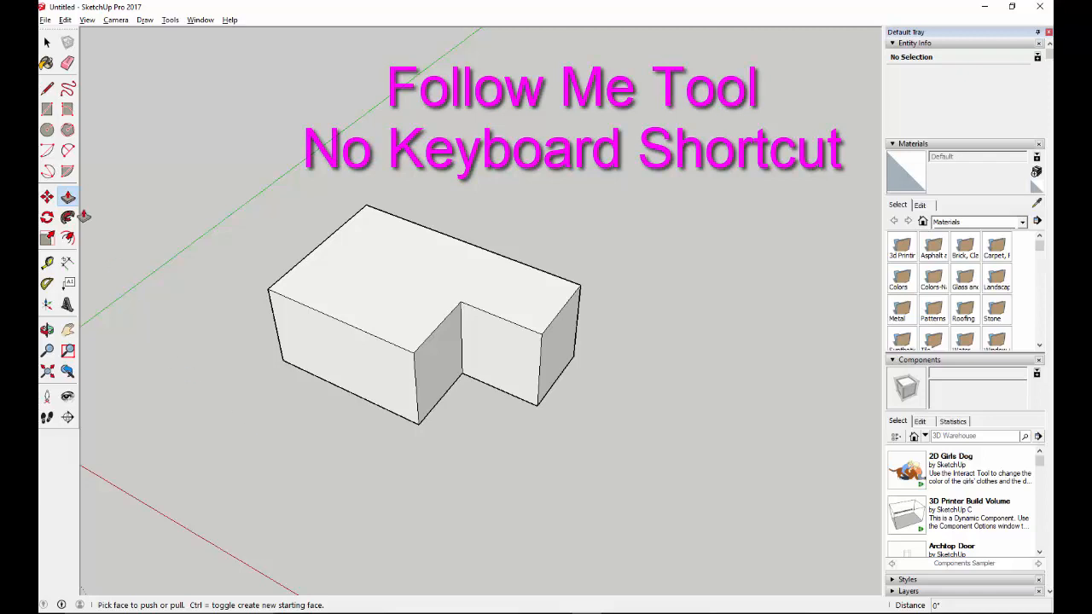
# Offset the block's top face inward to form a narrow border along its edges.
pyautogui.click(67, 238)
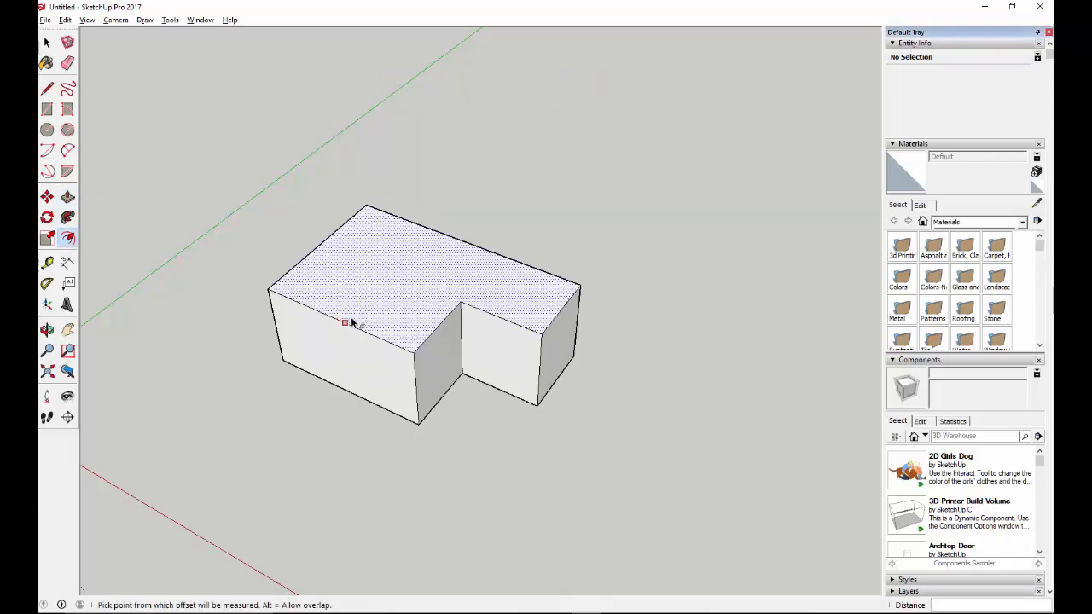
pyautogui.click(350, 323)
pyautogui.click(361, 312)
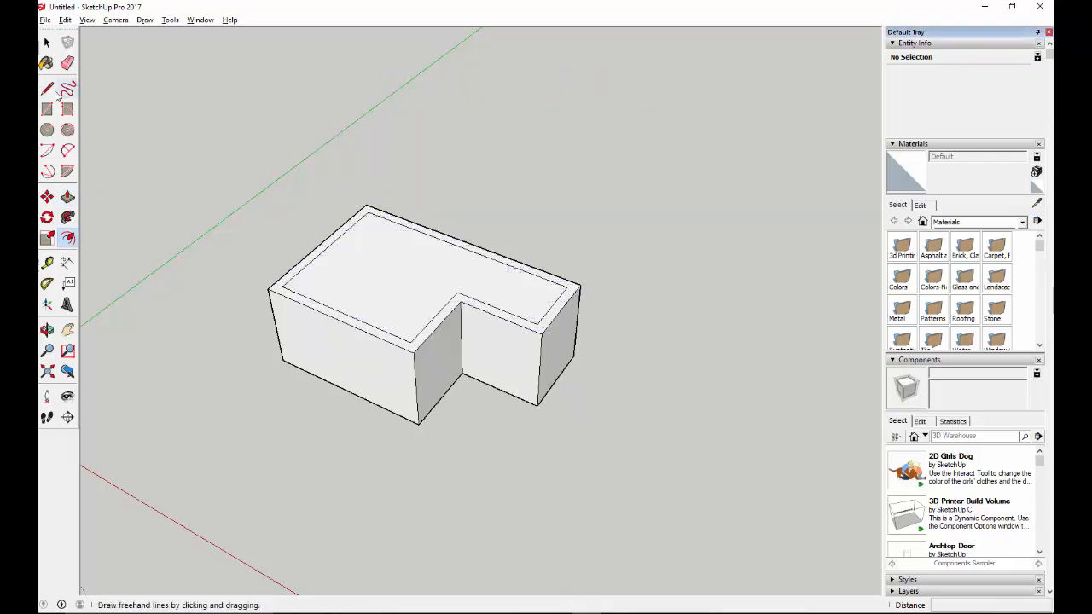
# Pull the inner top face of the L-shaped block up about 3' 8 1/8" with Push/Pull.
pyautogui.click(67, 196)
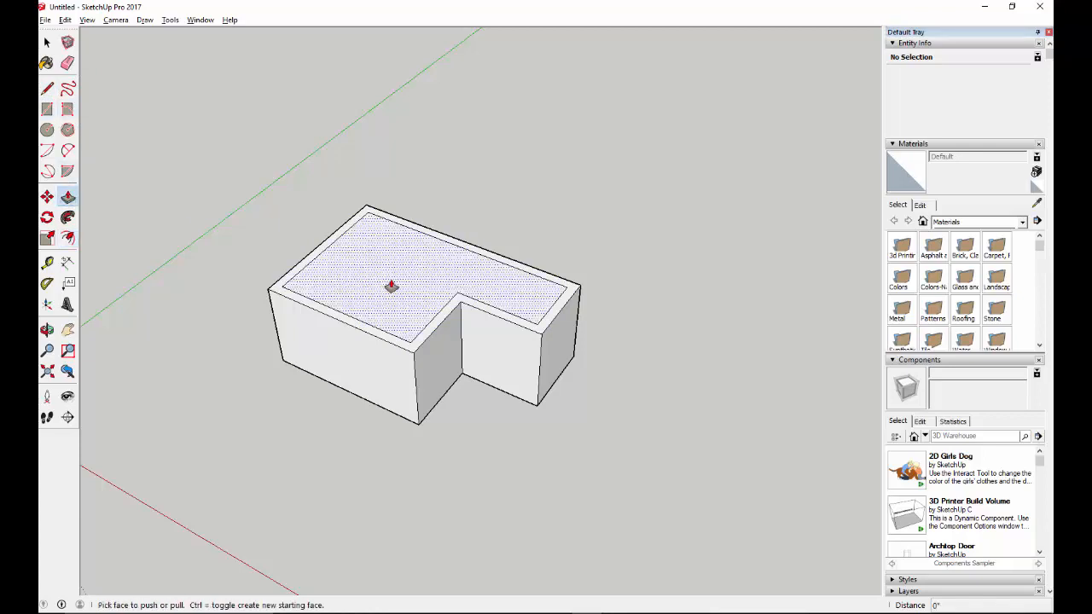
pyautogui.moveTo(391, 287); pyautogui.dragTo(386, 186)
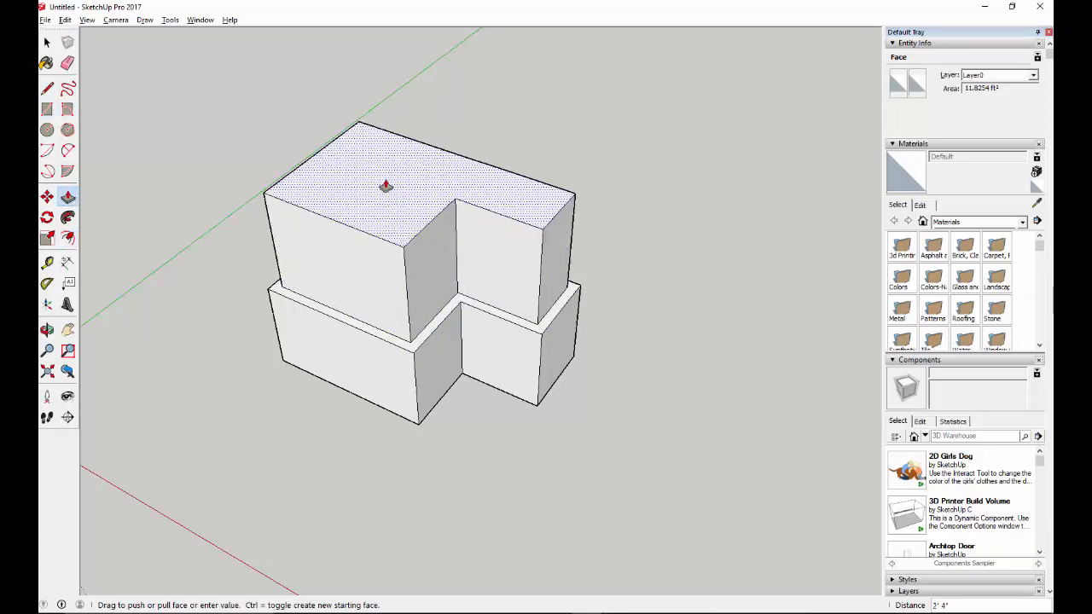
pyautogui.click(367, 127)
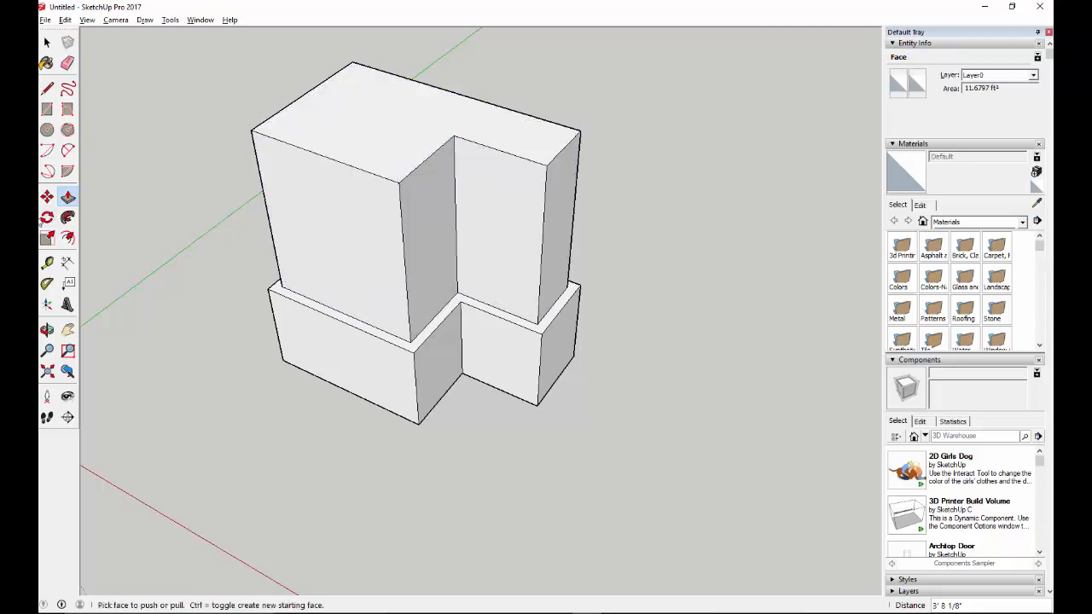
# Draw a closed C-shaped profile about 3 13/16" deep with the Line tool, projecting from a top corner of the raised block.
pyautogui.moveTo(396, 343); pyautogui.dragTo(353, 40, button='middle')
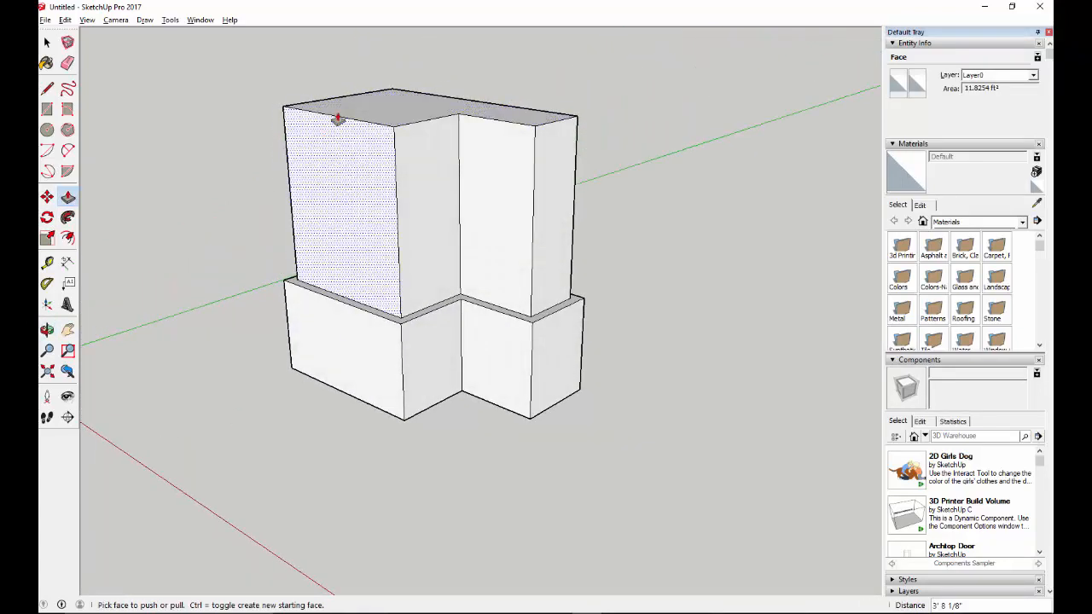
pyautogui.scroll(3, 315, 113)
pyautogui.scroll(5, 316, 114)
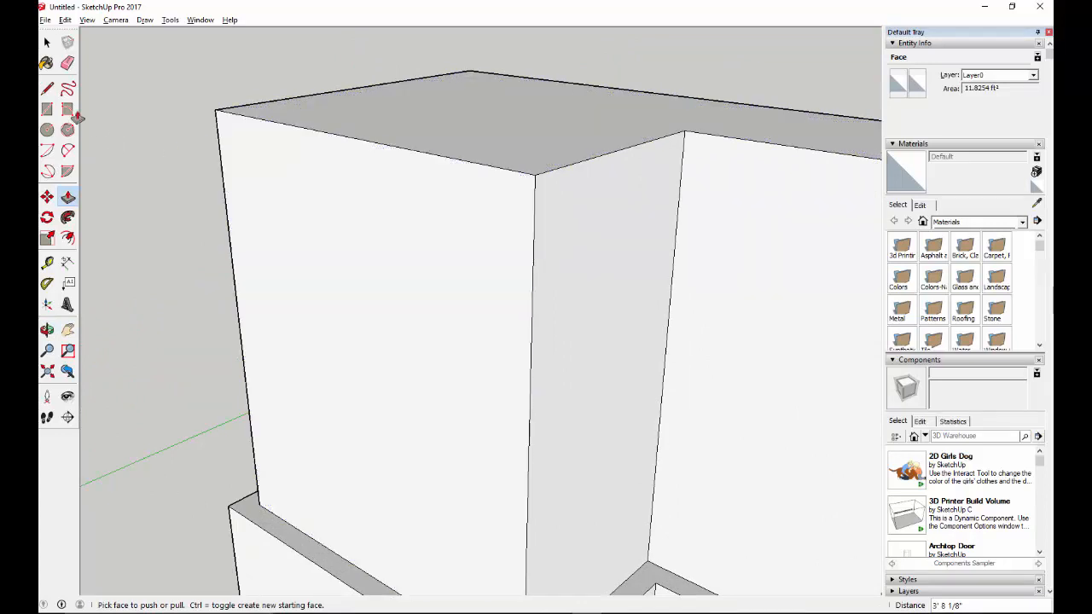
pyautogui.click(48, 89)
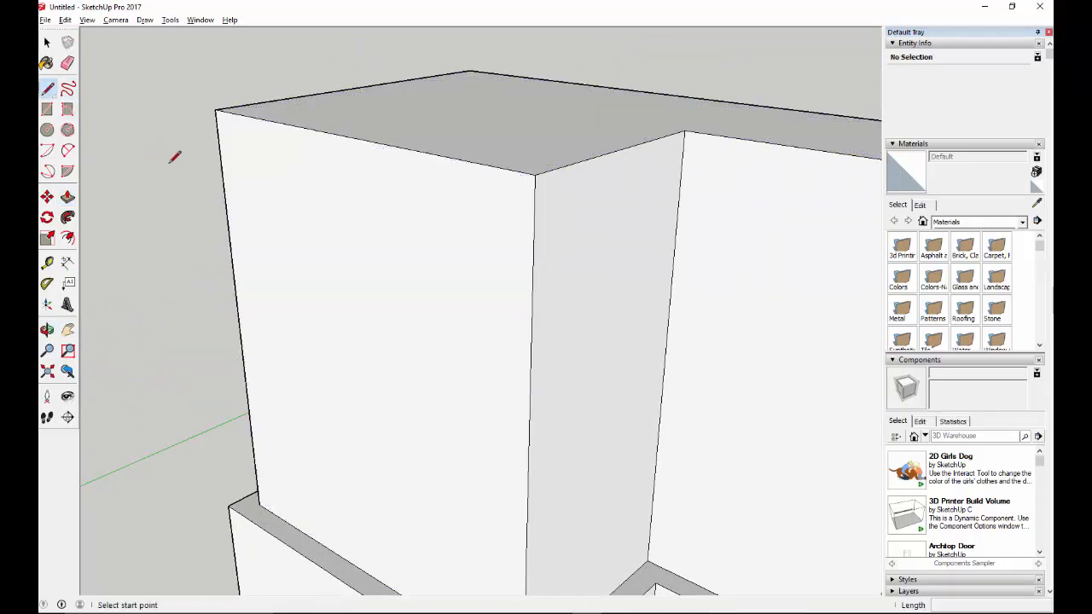
pyautogui.click(215, 110)
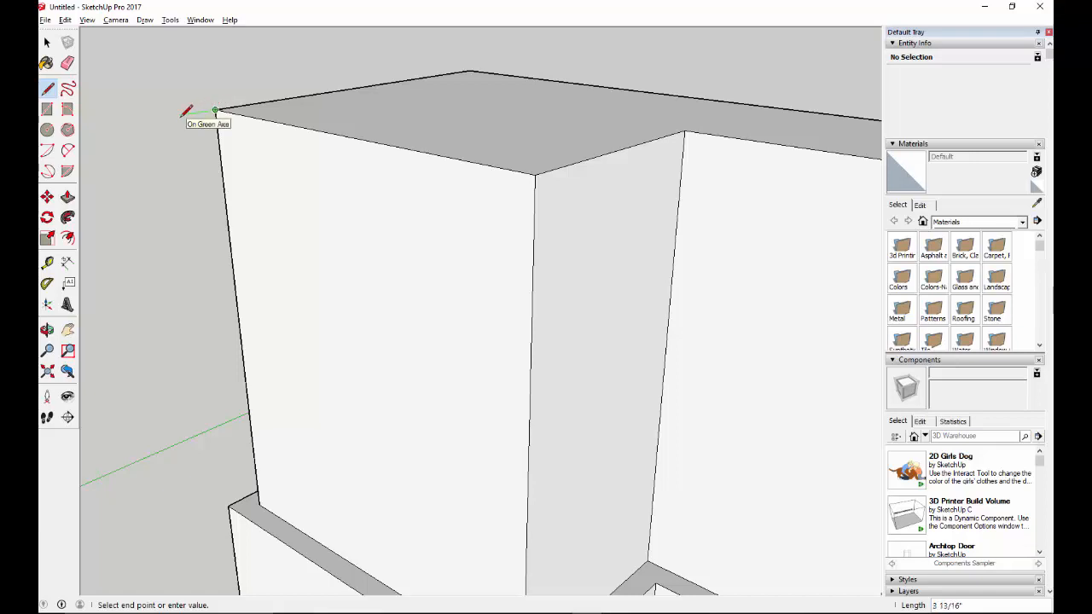
pyautogui.click(179, 116)
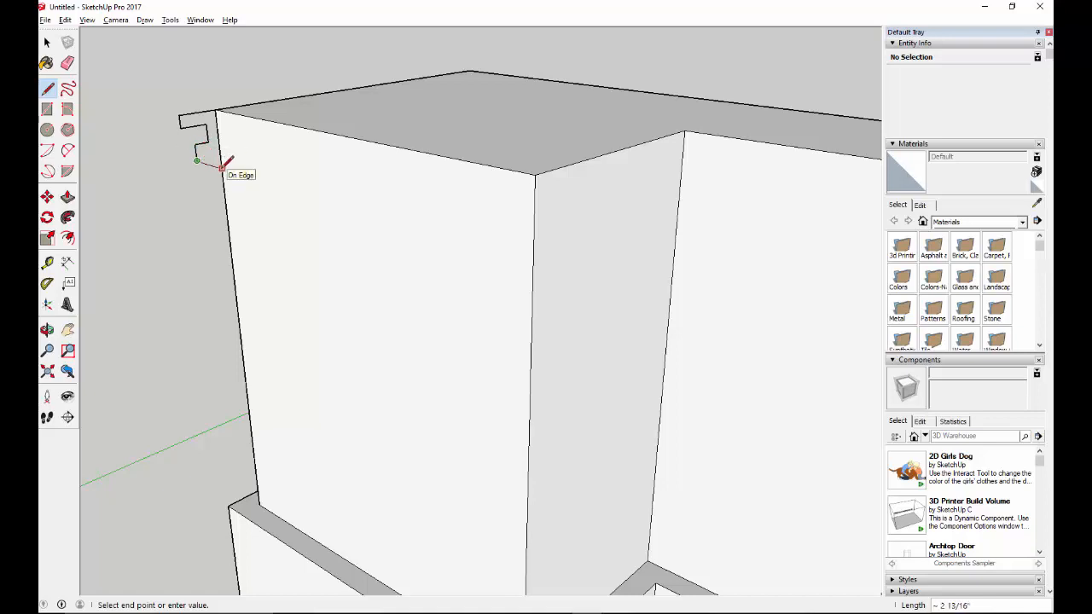
pyautogui.click(220, 157)
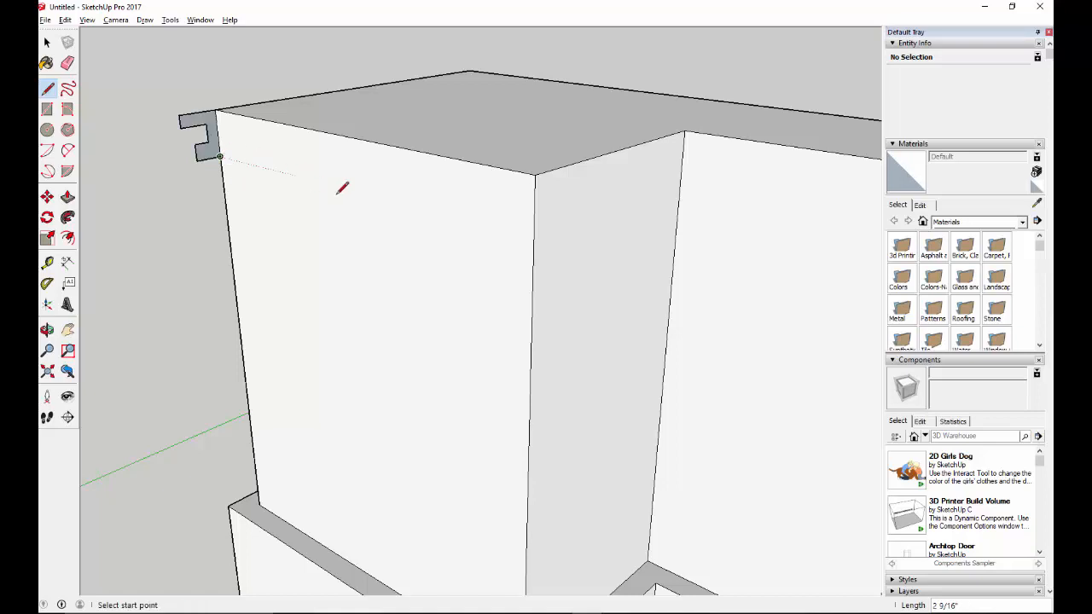
# Sweep the C-shaped profile with Follow Me along the stepped top edges of the raised block and partway down the end corner's vertical edge.
pyautogui.moveTo(189, 197)
pyautogui.mouseDown(button='middle')
pyautogui.moveTo(224, 261)
pyautogui.moveTo(353, 288)
pyautogui.moveTo(451, 292)
pyautogui.moveTo(539, 249)
pyautogui.moveTo(605, 196)
pyautogui.moveTo(653, 212)
pyautogui.moveTo(665, 255)
pyautogui.moveTo(577, 334)
pyautogui.moveTo(366, 350)
pyautogui.moveTo(319, 312)
pyautogui.moveTo(316, 261)
pyautogui.moveTo(370, 251)
pyautogui.moveTo(300, 237)
pyautogui.moveTo(299, 258)
pyautogui.moveTo(361, 275)
pyautogui.moveTo(241, 173)
pyautogui.mouseUp(button='middle')
pyautogui.press('l')
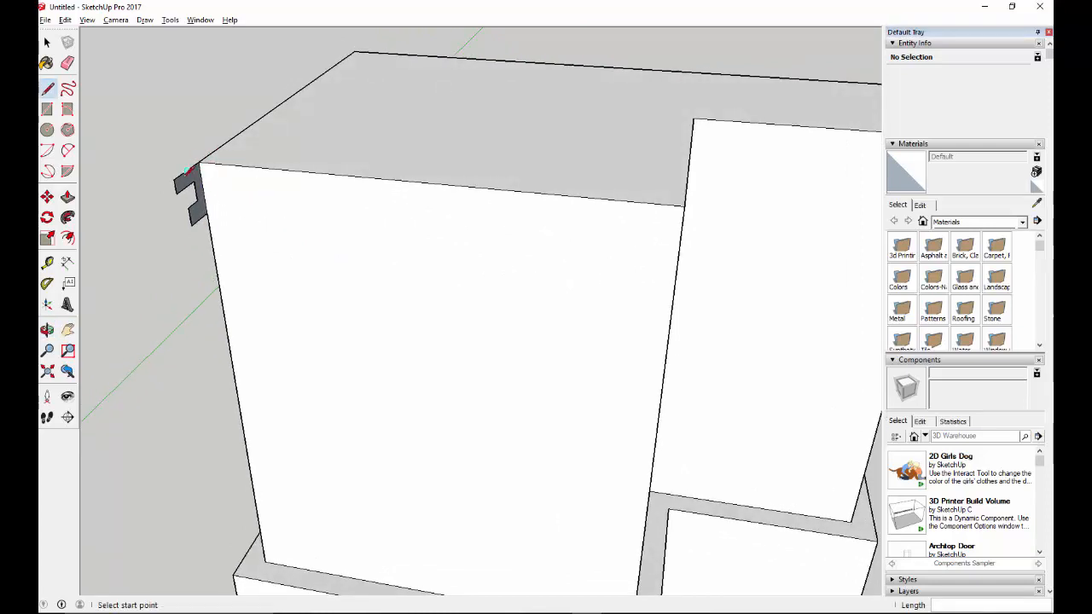
pyautogui.click(67, 218)
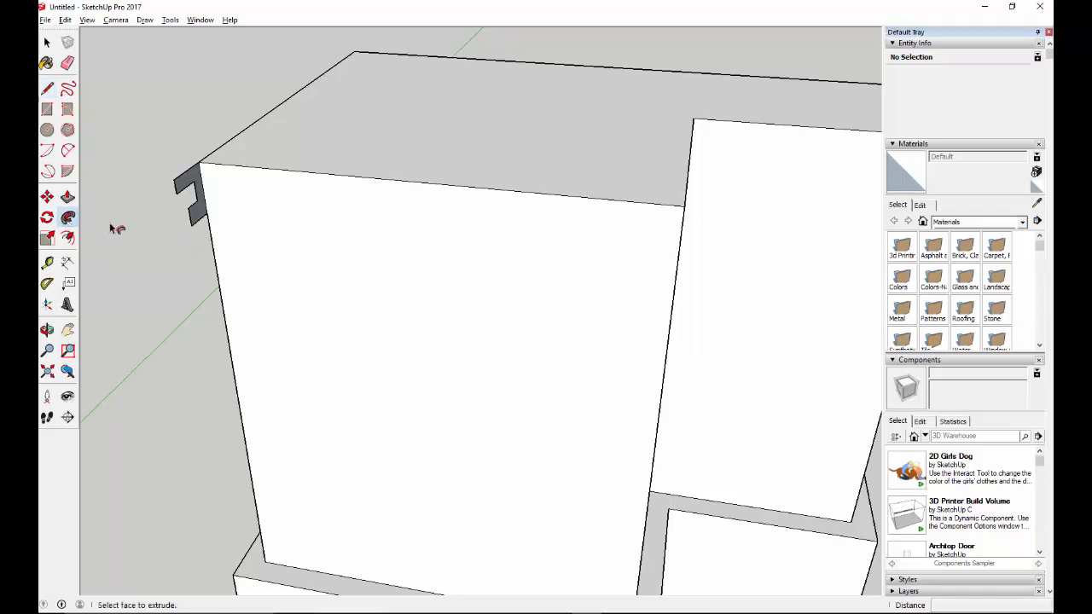
pyautogui.click(197, 179)
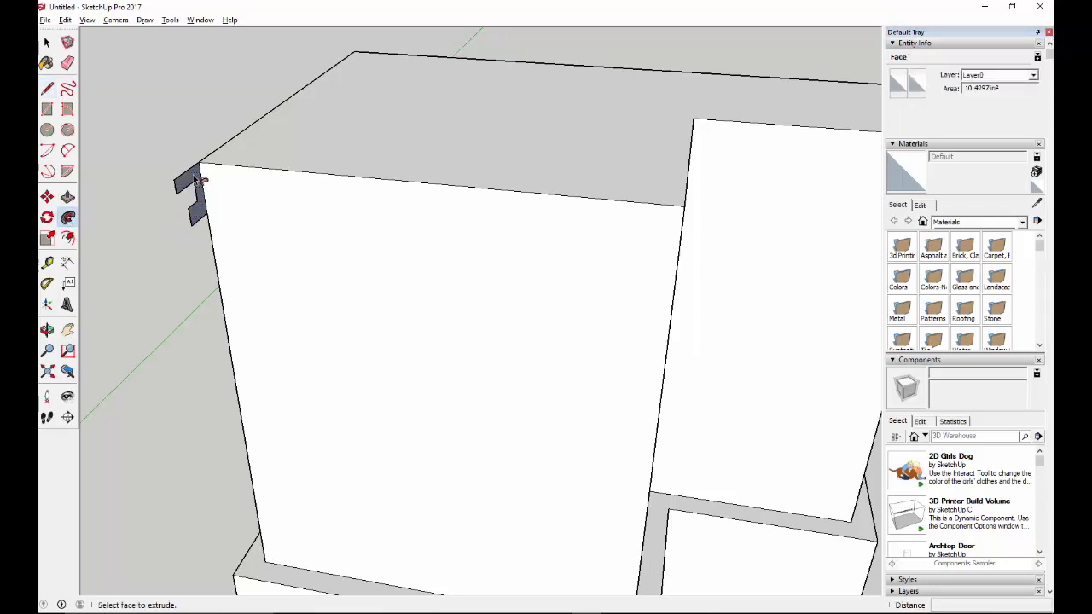
pyautogui.moveTo(197, 179)
pyautogui.mouseDown()
pyautogui.moveTo(252, 167)
pyautogui.moveTo(687, 213)
pyautogui.moveTo(698, 122)
pyautogui.moveTo(827, 132)
pyautogui.mouseUp()
pyautogui.moveTo(828, 132); pyautogui.dragTo(373, 139, button='middle')
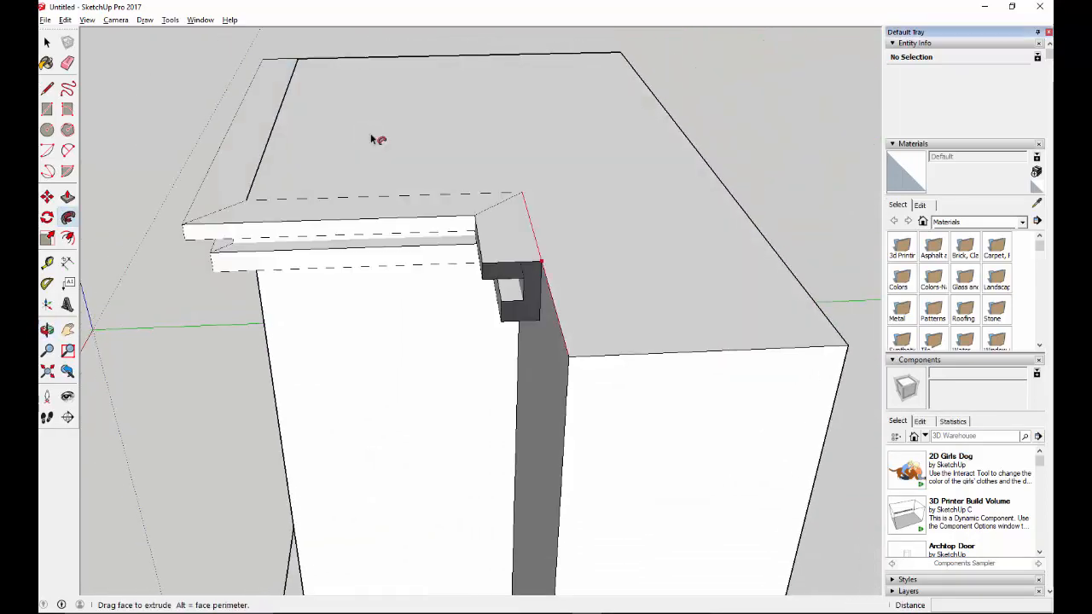
pyautogui.moveTo(510, 286)
pyautogui.mouseDown()
pyautogui.moveTo(507, 251)
pyautogui.moveTo(556, 300)
pyautogui.moveTo(583, 368)
pyautogui.mouseUp()
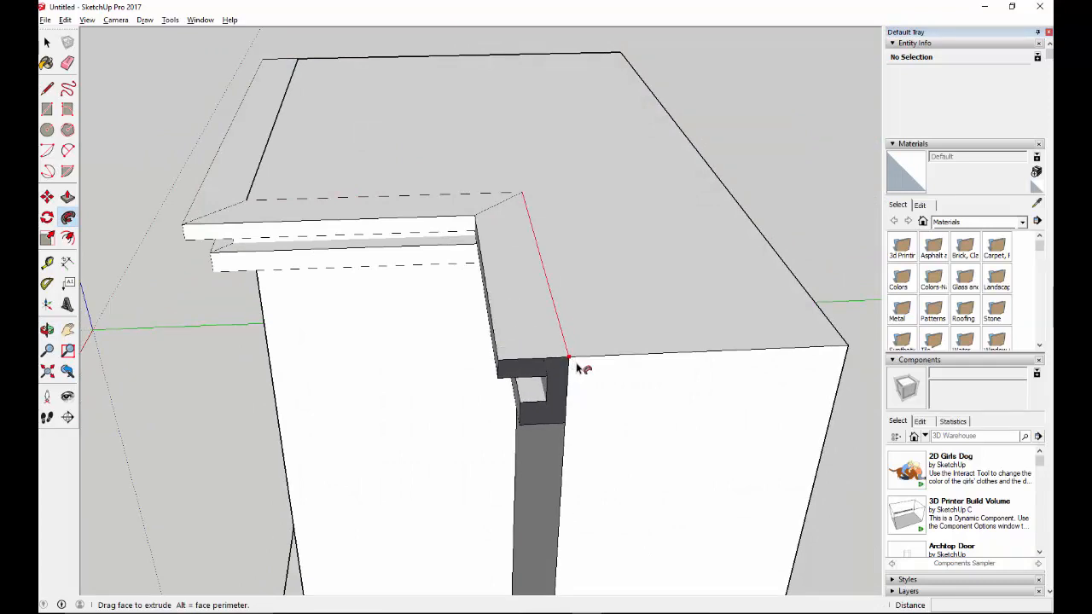
pyautogui.moveTo(657, 363)
pyautogui.mouseDown()
pyautogui.moveTo(850, 351)
pyautogui.moveTo(804, 572)
pyautogui.mouseUp()
pyautogui.scroll(-2, 804, 574)
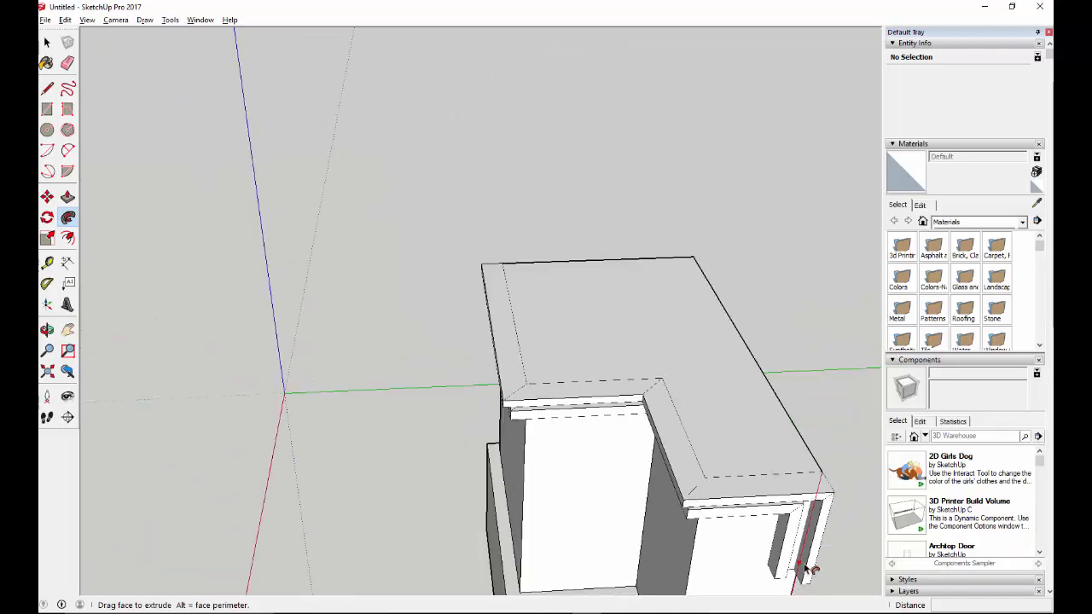
# Examine the swept molding from several sides, especially where it ends on the vertical corner edge.
pyautogui.moveTo(708, 560)
pyautogui.mouseDown(button='middle')
pyautogui.moveTo(594, 290)
pyautogui.moveTo(404, 275)
pyautogui.moveTo(339, 298)
pyautogui.moveTo(441, 365)
pyautogui.moveTo(575, 366)
pyautogui.moveTo(739, 347)
pyautogui.moveTo(460, 463)
pyautogui.moveTo(476, 418)
pyautogui.moveTo(521, 376)
pyautogui.moveTo(609, 383)
pyautogui.moveTo(621, 414)
pyautogui.mouseUp(button='middle')
pyautogui.press('p')
pyautogui.moveTo(396, 424); pyautogui.dragTo(82, 382, button='middle')
pyautogui.moveTo(699, 407); pyautogui.dragTo(592, 247, button='middle')
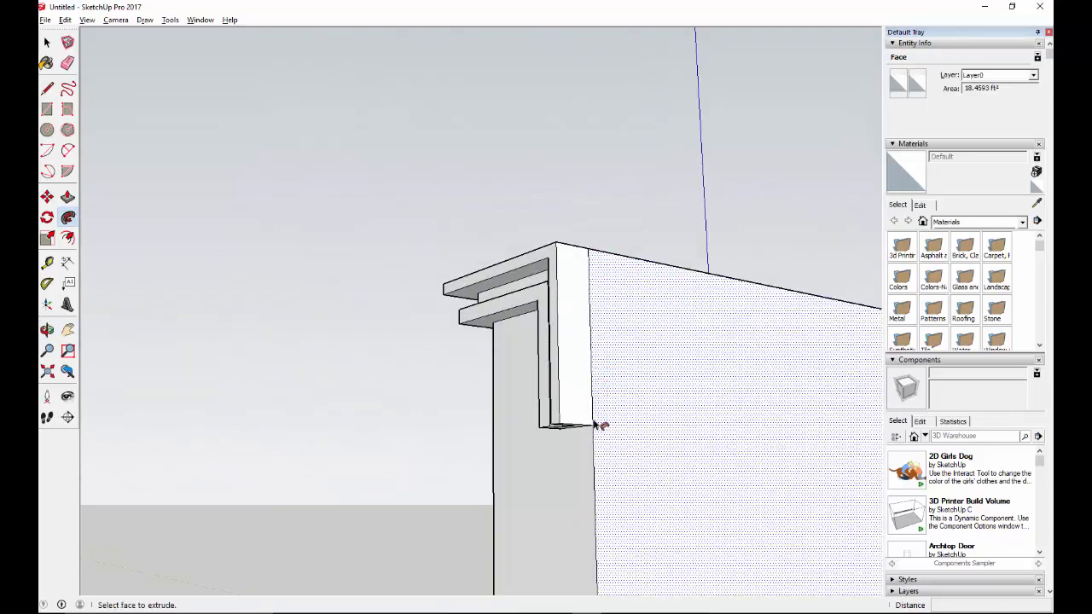
pyautogui.scroll(-1, 589, 239)
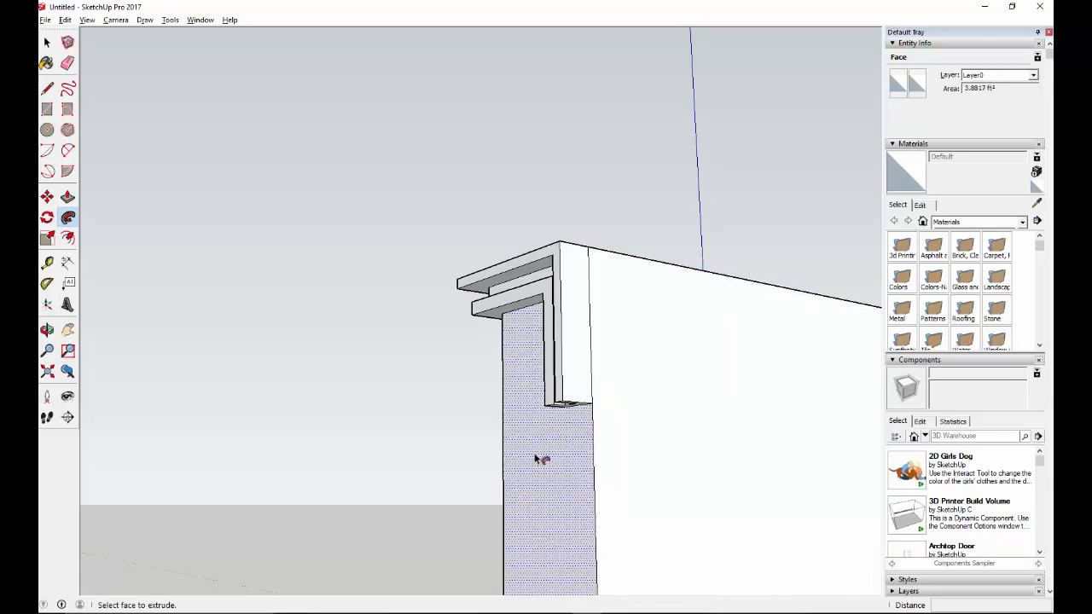
pyautogui.scroll(-1, 565, 416)
pyautogui.moveTo(578, 414); pyautogui.dragTo(39, 526, button='middle')
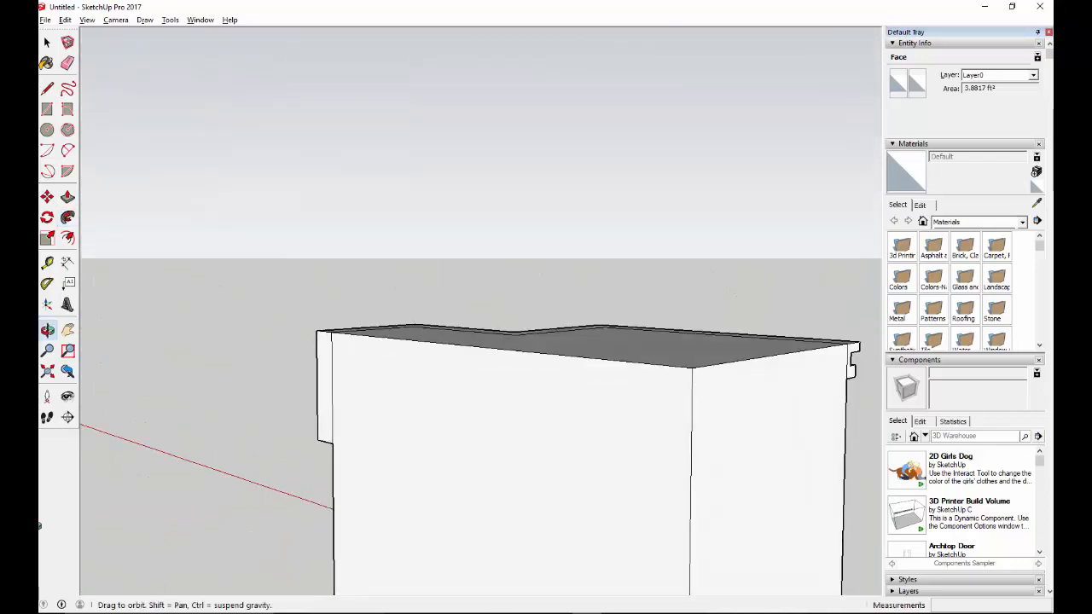
pyautogui.moveTo(397, 334); pyautogui.dragTo(338, 332, button='middle')
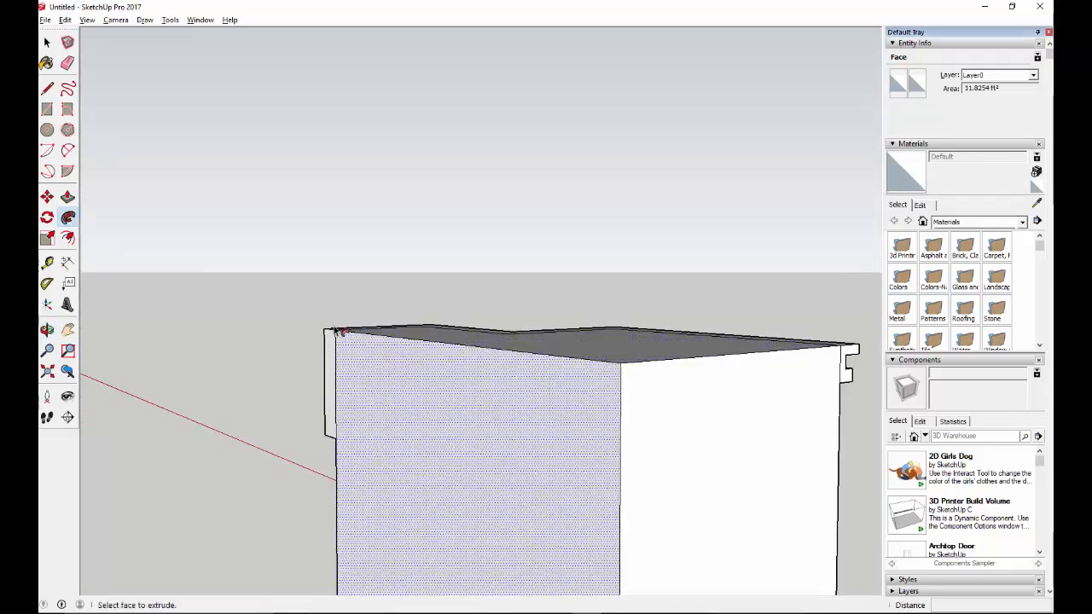
# Draw a closed E-shaped profile about 3 1/8" deep with the Line tool, at the top corner where the first molding turns downward.
pyautogui.scroll(2, 341, 334)
pyautogui.scroll(2, 352, 339)
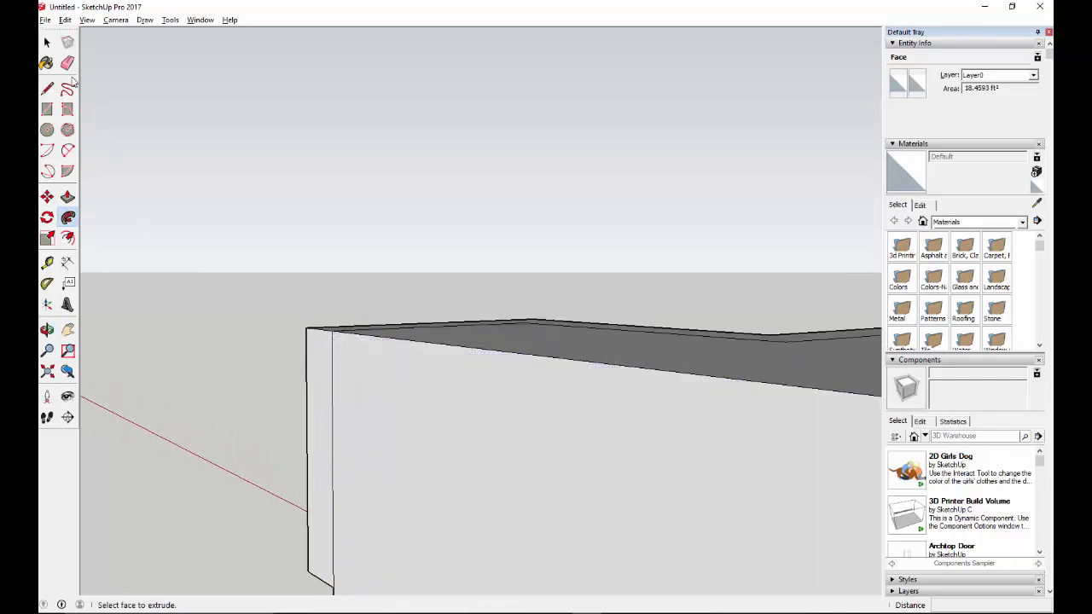
pyautogui.click(47, 90)
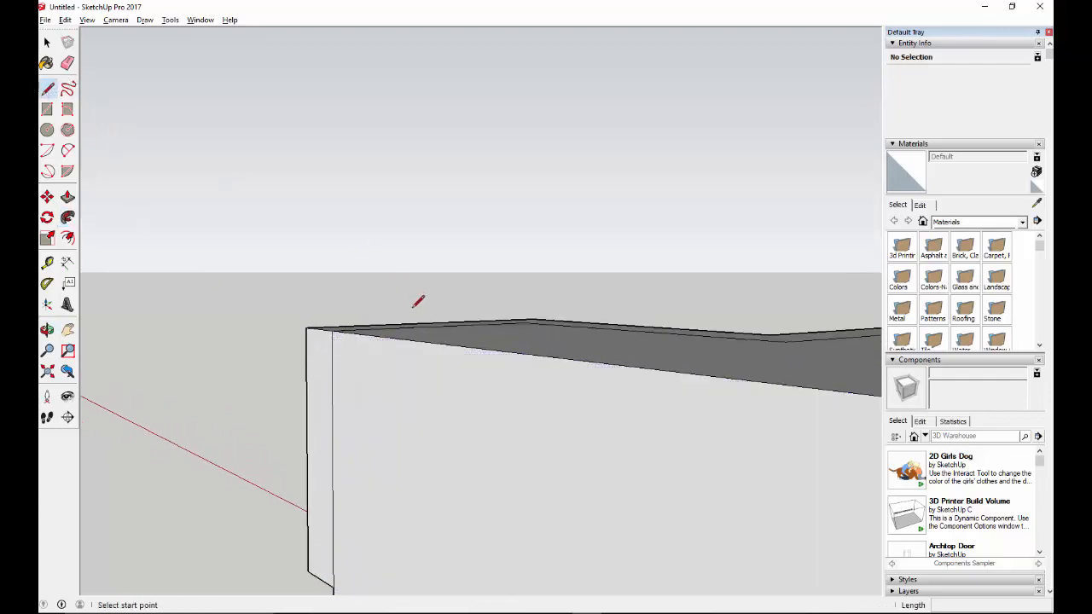
pyautogui.click(332, 329)
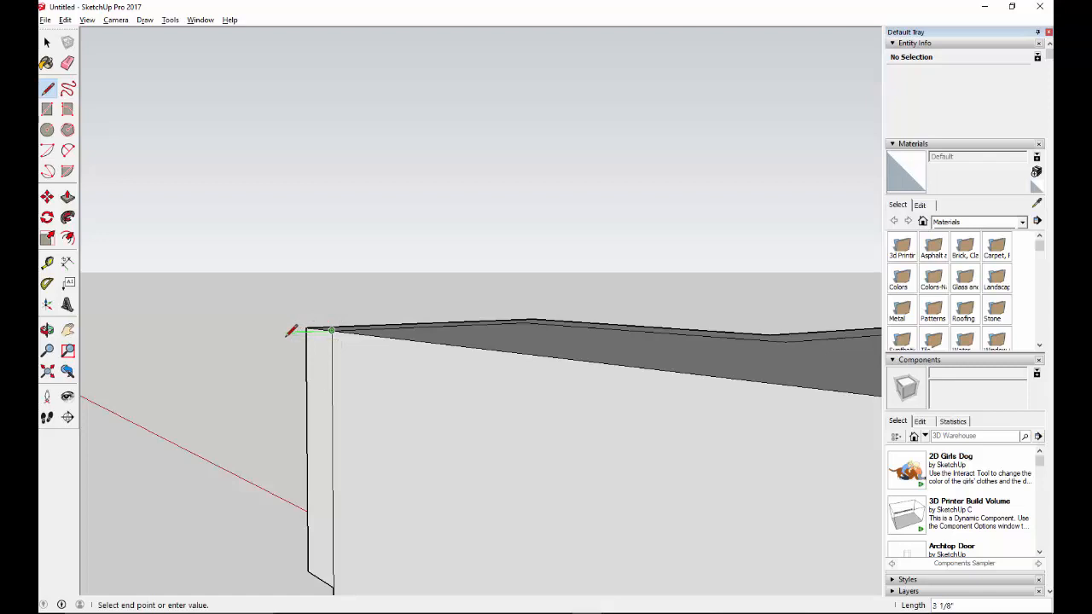
pyautogui.click(285, 332)
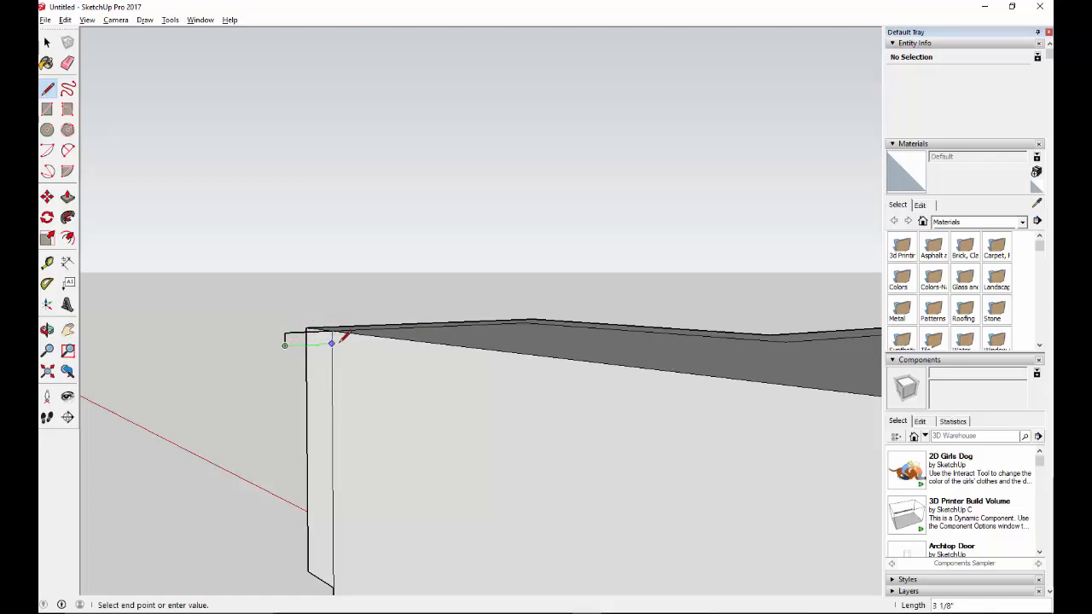
pyautogui.click(299, 381)
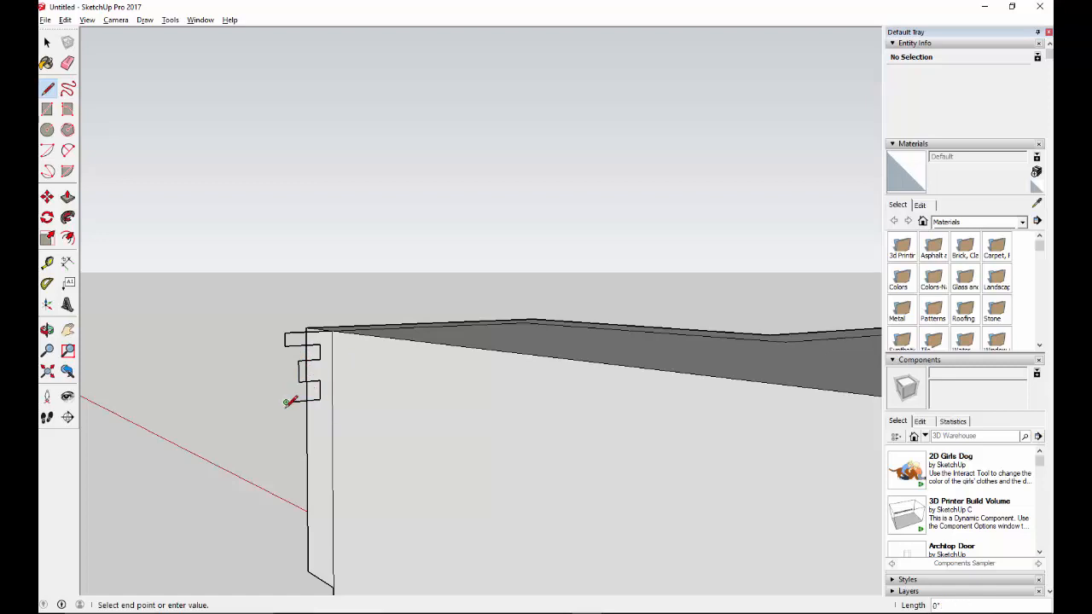
pyautogui.click(332, 418)
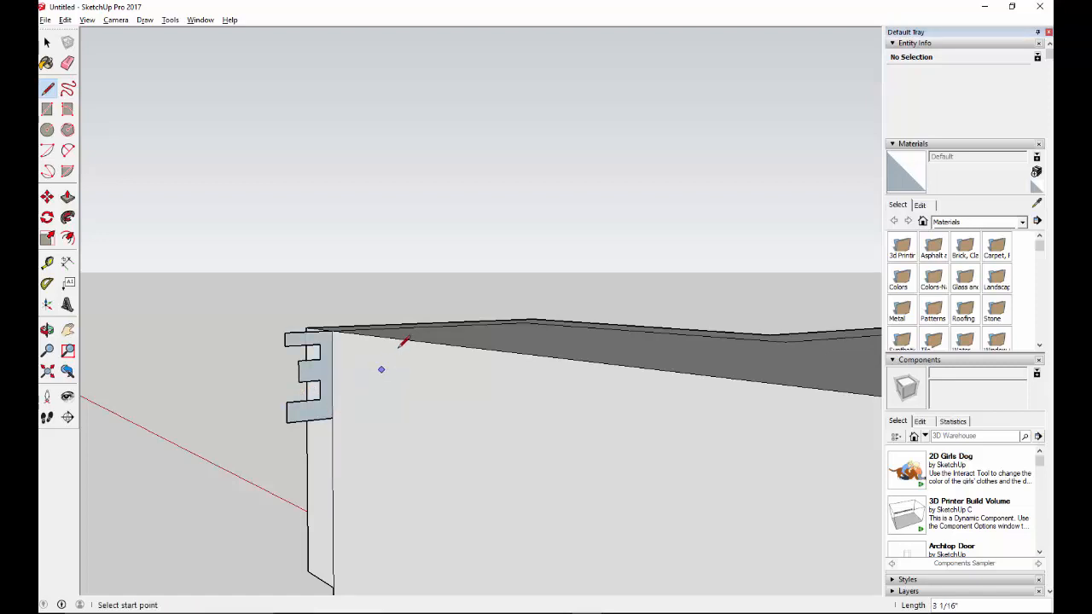
pyautogui.moveTo(256, 361); pyautogui.dragTo(281, 409, button='middle')
pyautogui.click(67, 218)
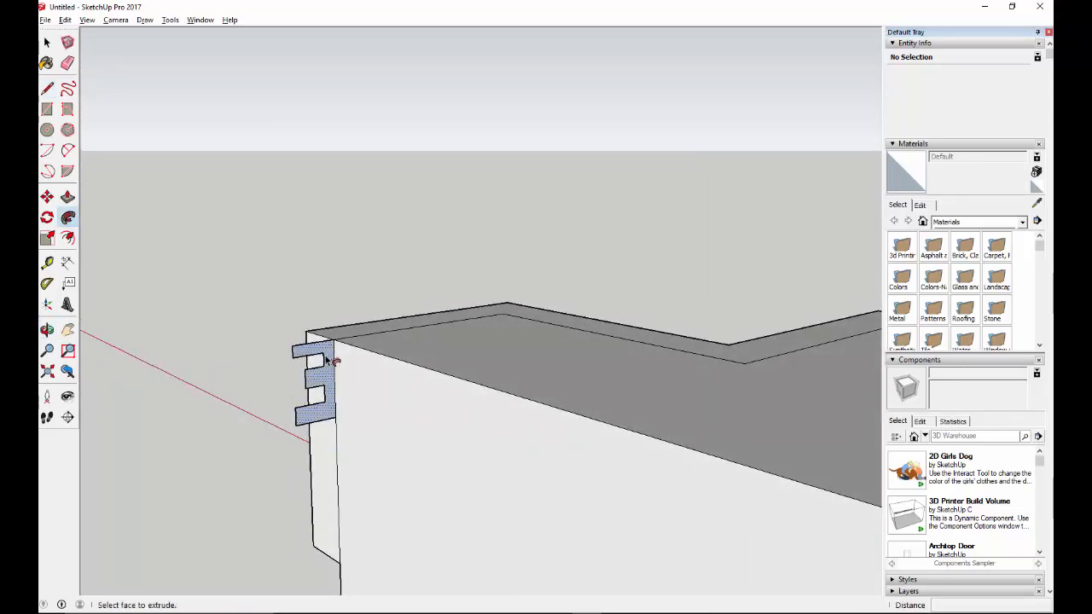
pyautogui.click(331, 354)
pyautogui.keyDown('alt'); pyautogui.click(349, 358); pyautogui.keyUp('alt')
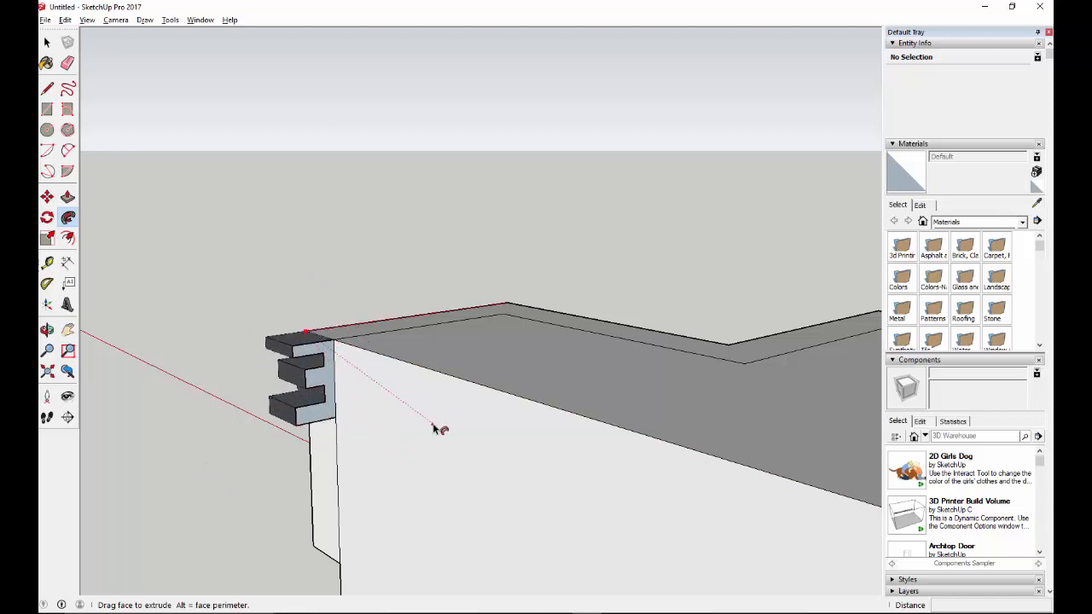
pyautogui.press('Escape')
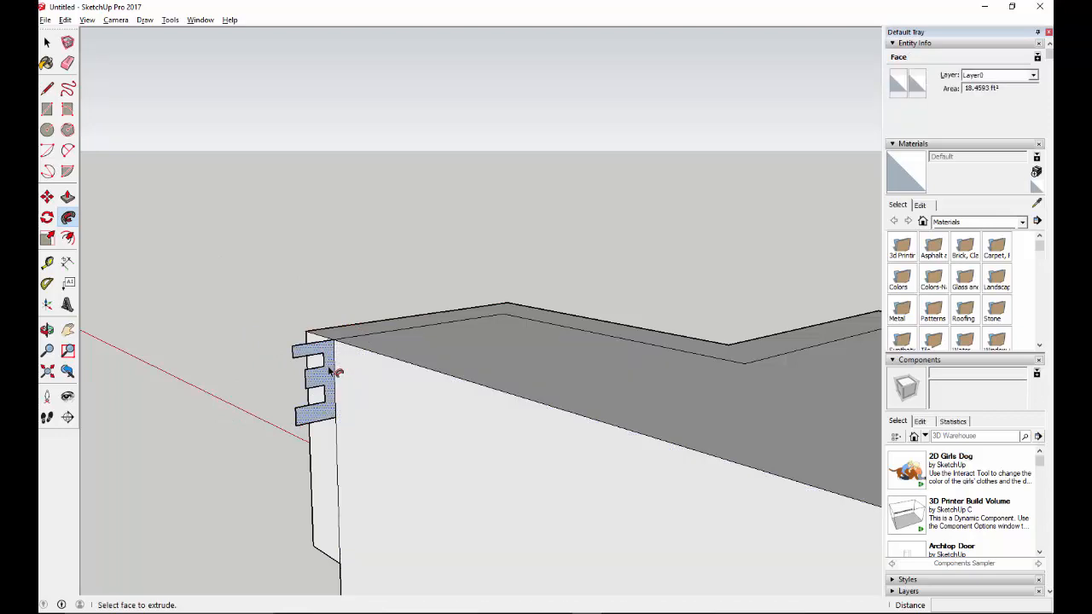
# Sweep the E-shaped profile with Follow Me along the two remaining top edges of the raised block until it reaches the C-shaped molding.
pyautogui.moveTo(329, 367)
pyautogui.mouseDown()
pyautogui.moveTo(520, 390)
pyautogui.moveTo(561, 415)
pyautogui.moveTo(834, 493)
pyautogui.moveTo(822, 487)
pyautogui.mouseUp()
pyautogui.moveTo(821, 487); pyautogui.dragTo(634, 461, button='middle')
pyautogui.scroll(-3, 635, 464)
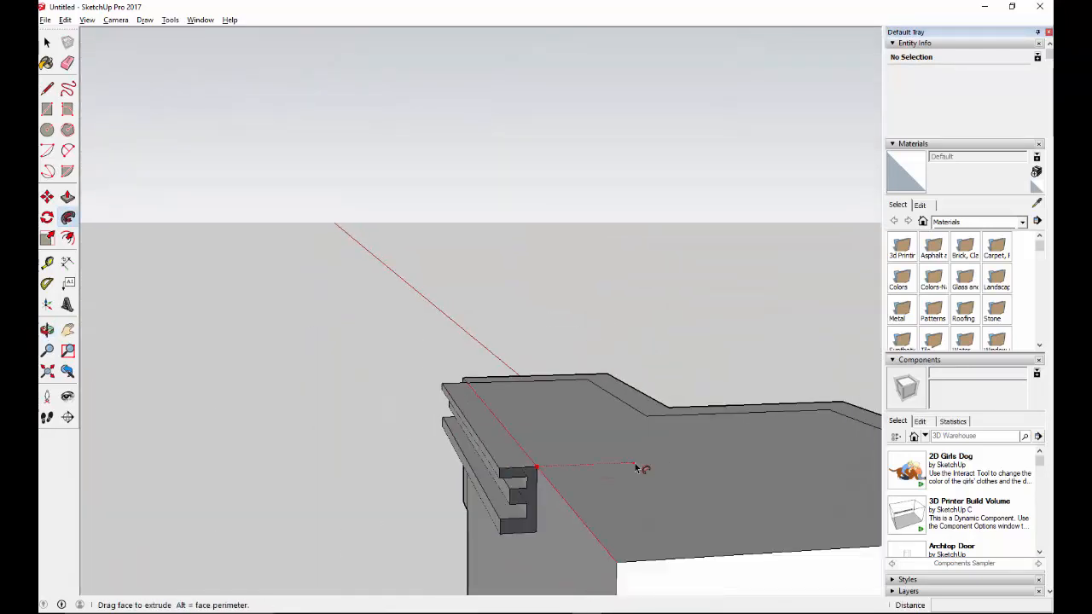
pyautogui.scroll(-3, 636, 468)
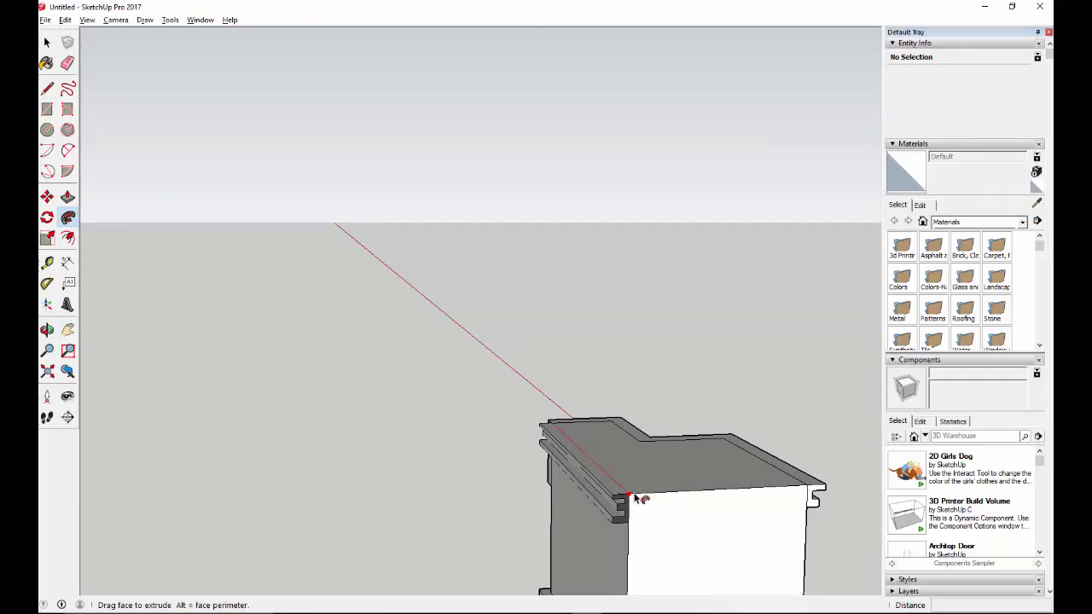
pyautogui.moveTo(659, 497); pyautogui.dragTo(830, 490)
# Examine the moldings around the raised block's top edge from all sides, including the corners where the two profiles meet.
pyautogui.moveTo(848, 486); pyautogui.dragTo(288, 455, button='middle')
pyautogui.press('p')
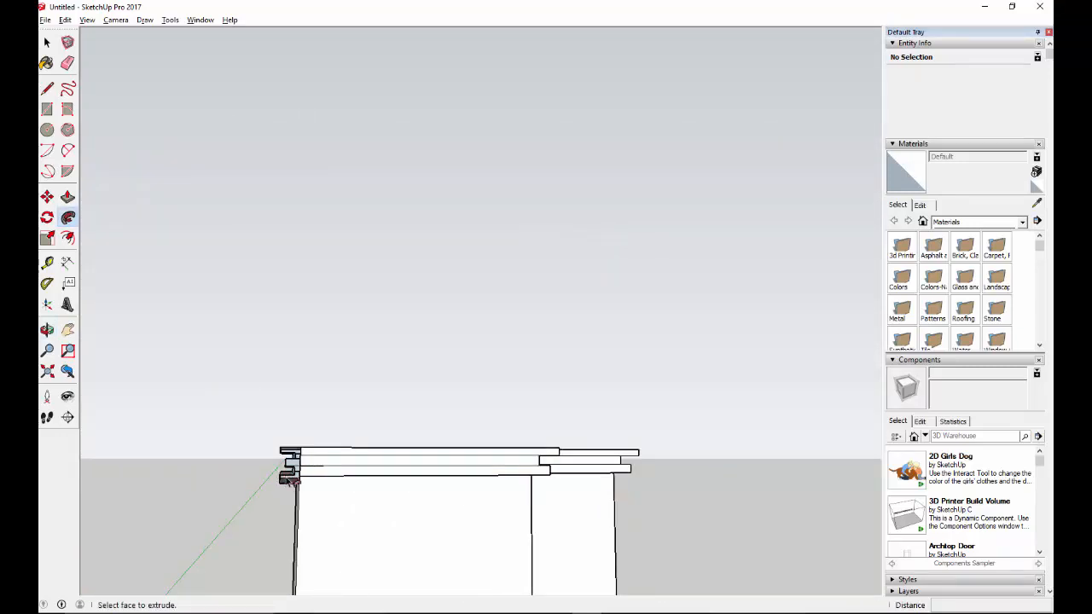
pyautogui.moveTo(295, 496); pyautogui.dragTo(832, 485, button='middle')
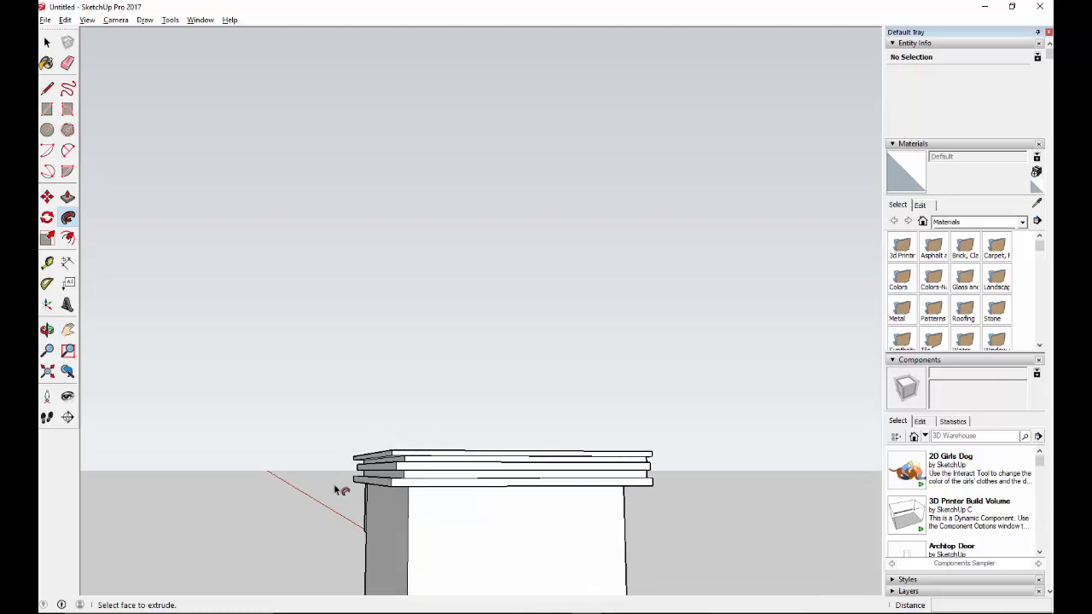
pyautogui.moveTo(310, 497); pyautogui.dragTo(644, 575, button='middle')
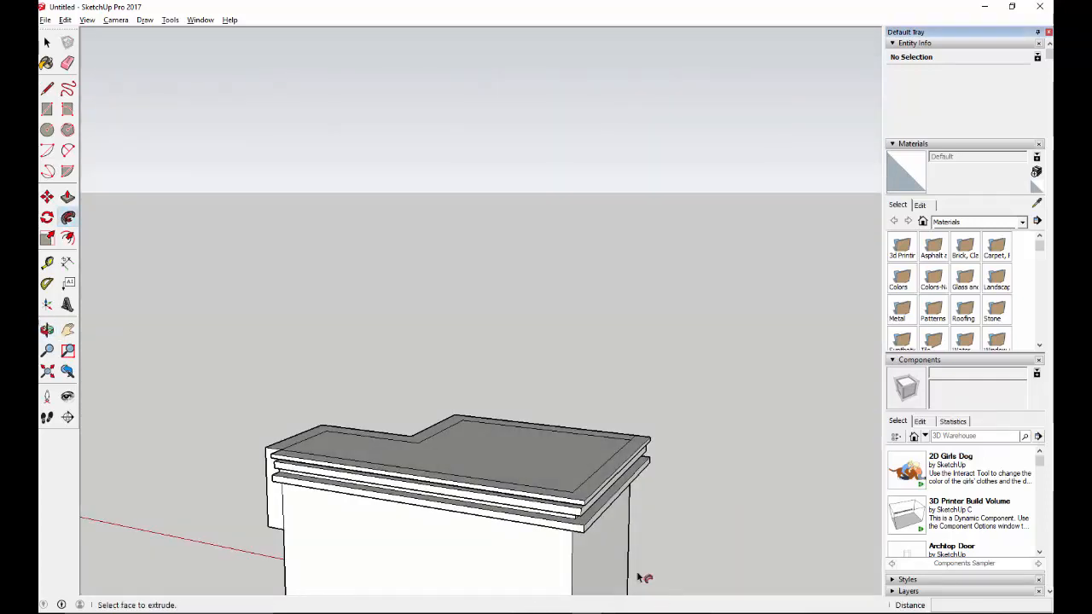
pyautogui.click(458, 448)
pyautogui.moveTo(458, 449); pyautogui.dragTo(354, 506, button='middle')
pyautogui.press('p')
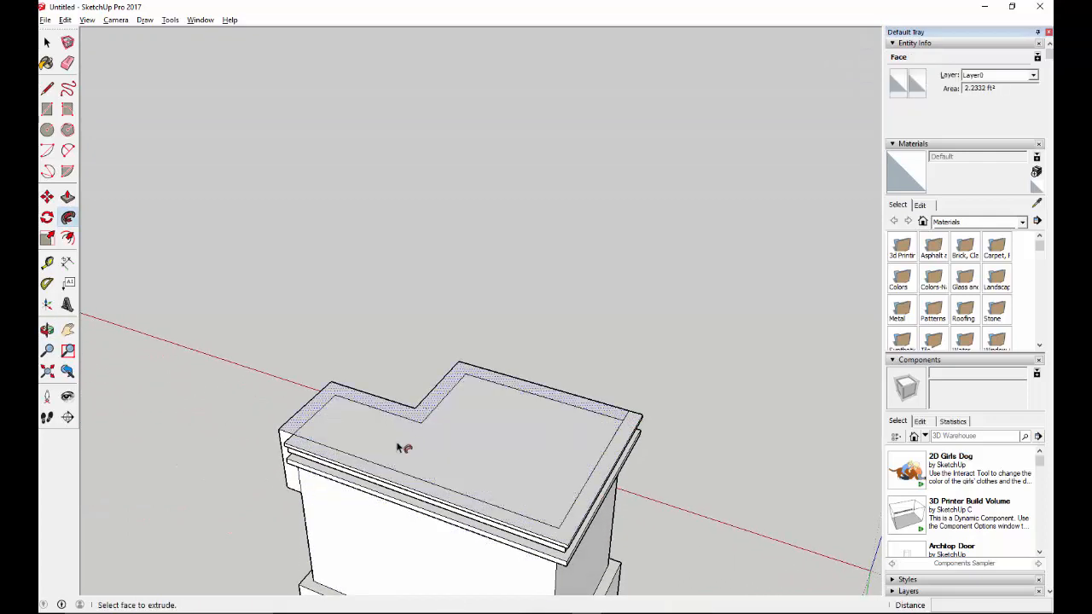
pyautogui.moveTo(568, 504); pyautogui.dragTo(237, 470, button='middle')
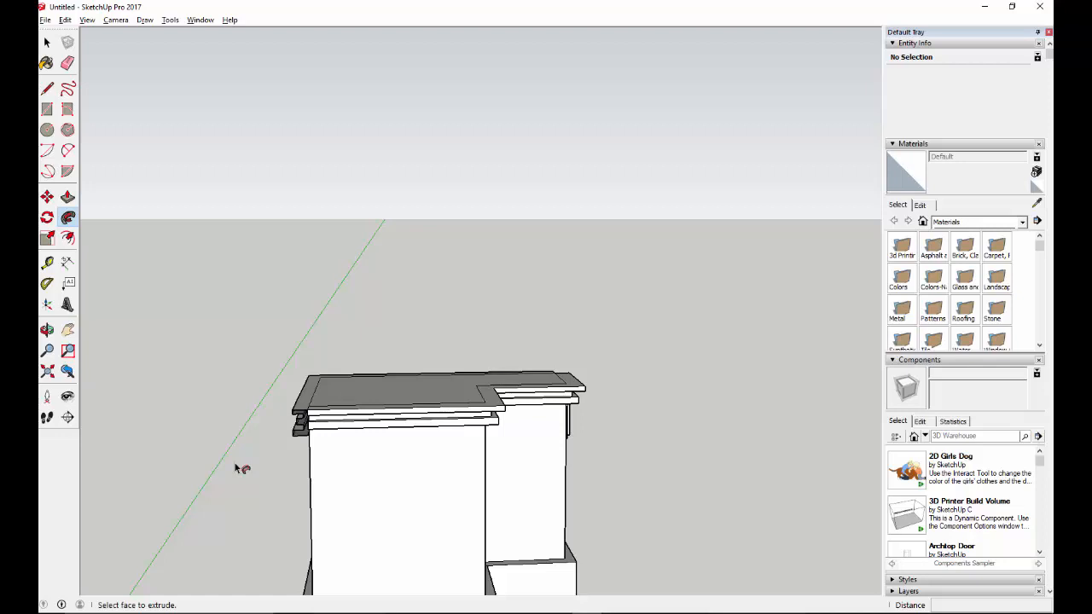
# Draw a rectangle about 2' 6 7/8" by 7' 9 1/2" on the ground beside the molded block.
pyautogui.moveTo(629, 513); pyautogui.dragTo(452, 510, button='middle')
pyautogui.scroll(-5, 471, 516)
pyautogui.click(47, 109)
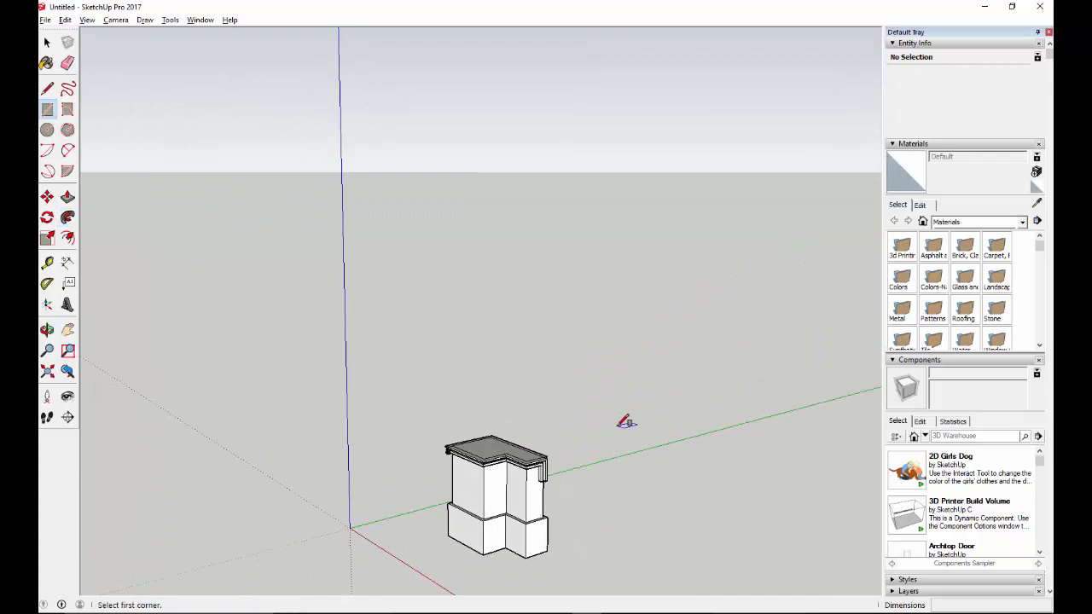
pyautogui.scroll(-3, 618, 422)
pyautogui.click(567, 529)
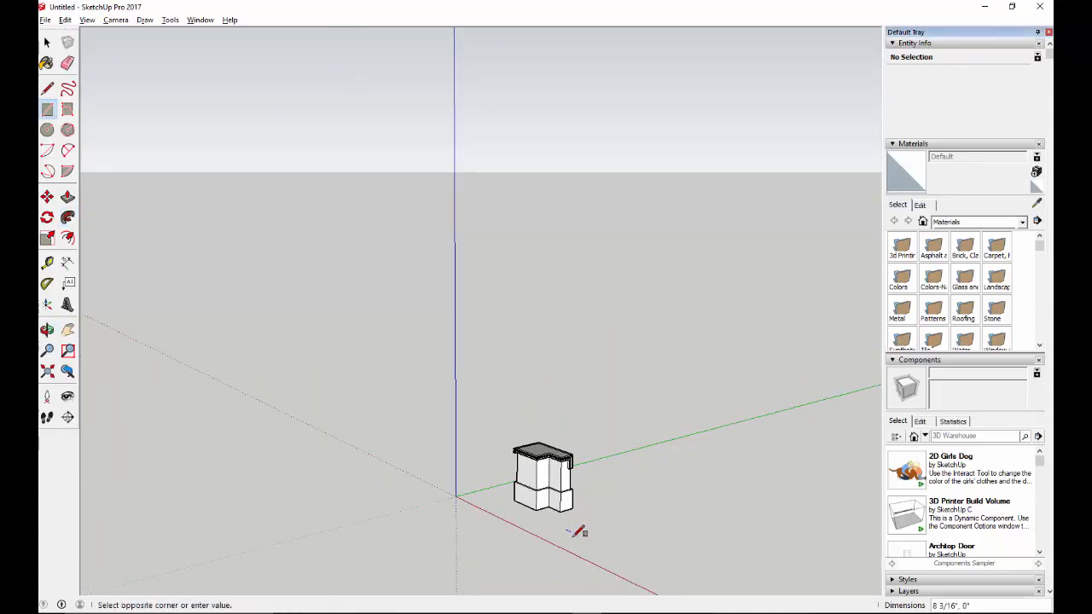
pyautogui.click(640, 515)
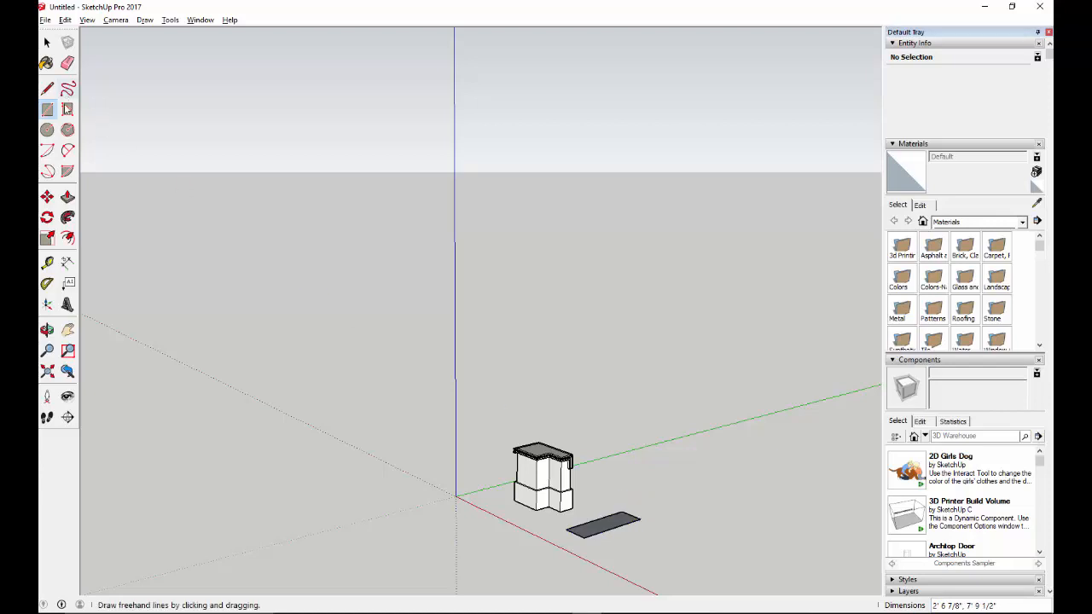
# Raise the new rectangle with Push/Pull into an upright slab about 9' 11 7/16" high.
pyautogui.click(67, 196)
pyautogui.click(617, 529)
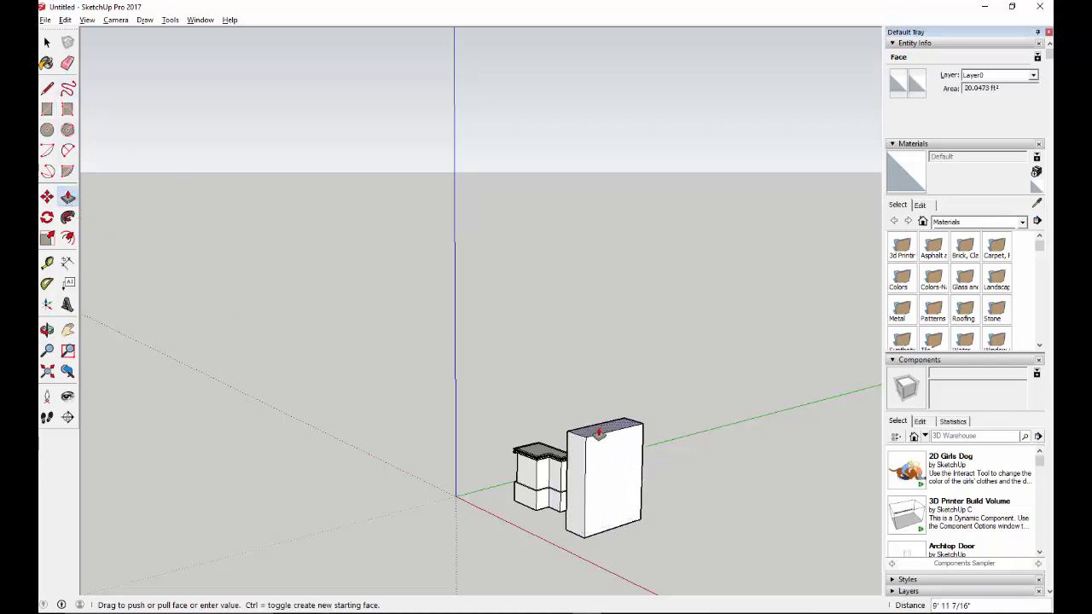
pyautogui.click(599, 434)
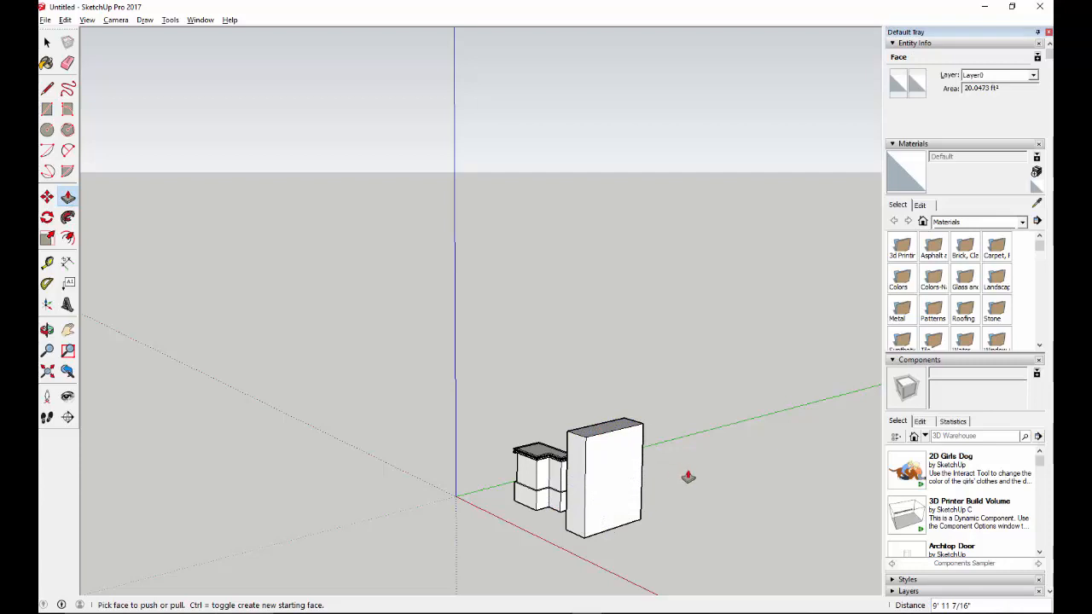
pyautogui.click(601, 520)
pyautogui.moveTo(601, 521); pyautogui.dragTo(563, 519, button='middle')
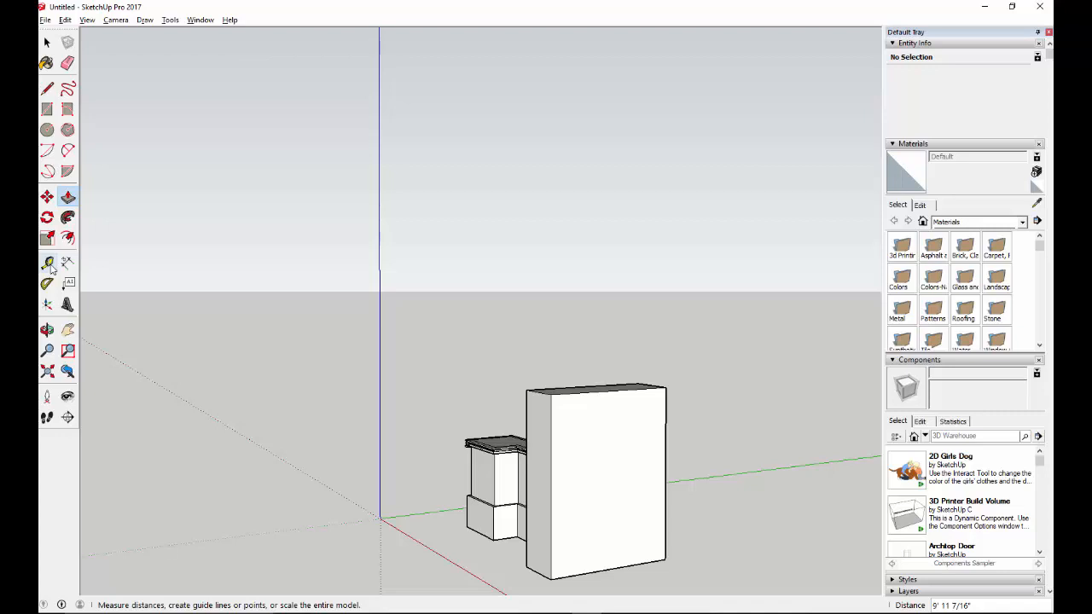
# Place guides on the slab's front face: vertical ones 1'6" in from each side edge and a horizontal one 2' below the top edge.
pyautogui.click(48, 265)
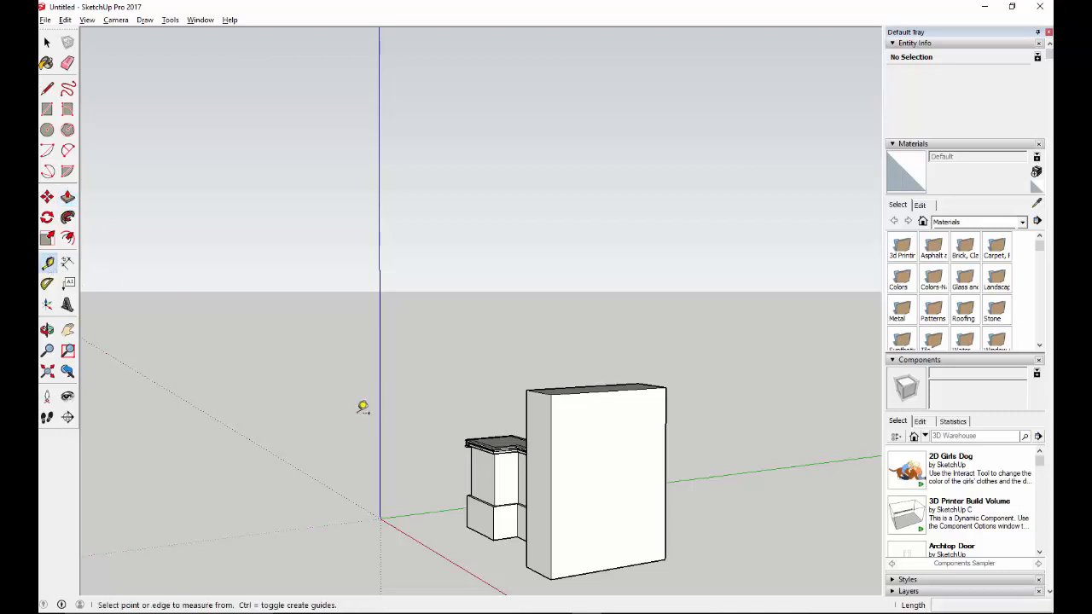
pyautogui.click(551, 486)
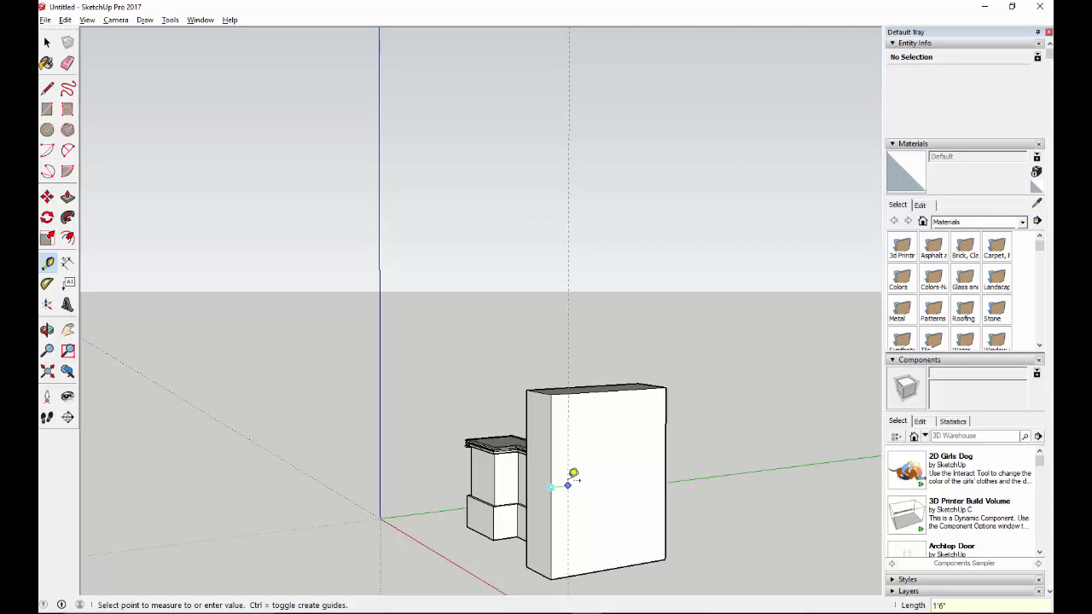
pyautogui.click(574, 475)
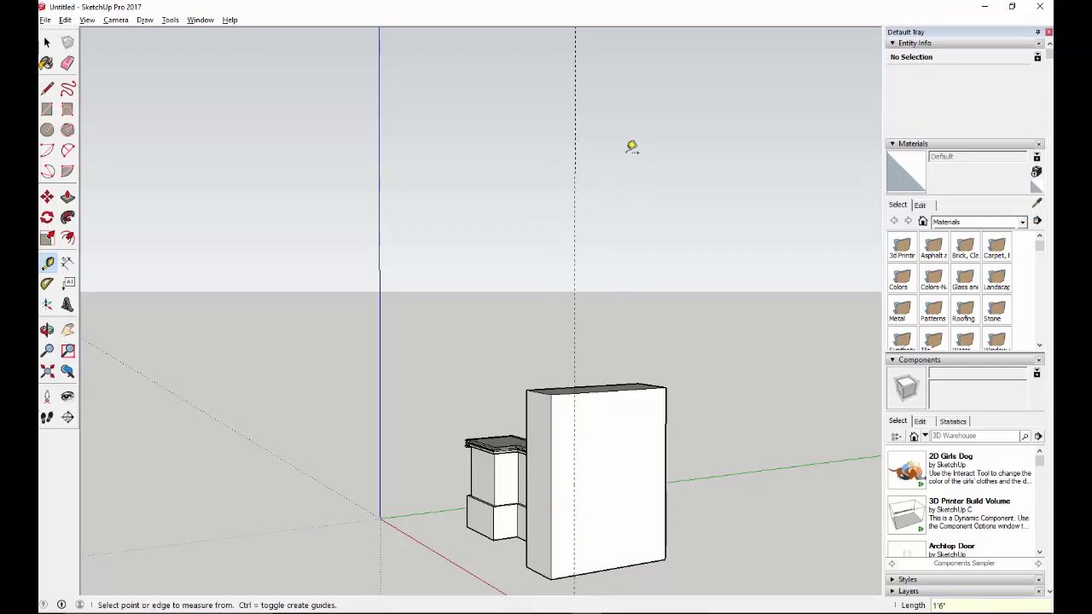
pyautogui.moveTo(629, 429); pyautogui.dragTo(569, 190, button='middle')
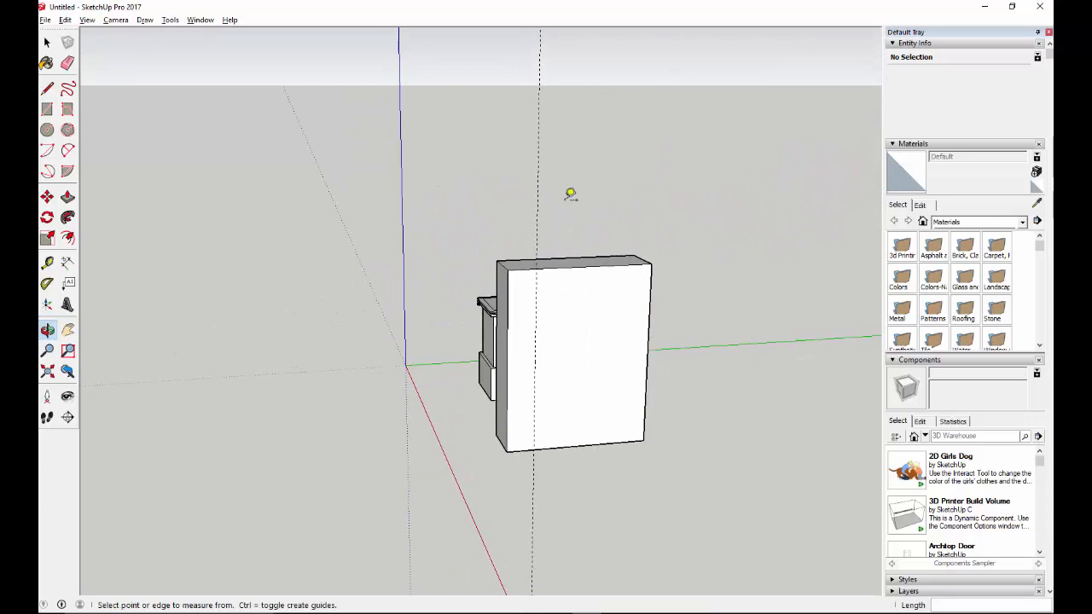
pyautogui.click(651, 346)
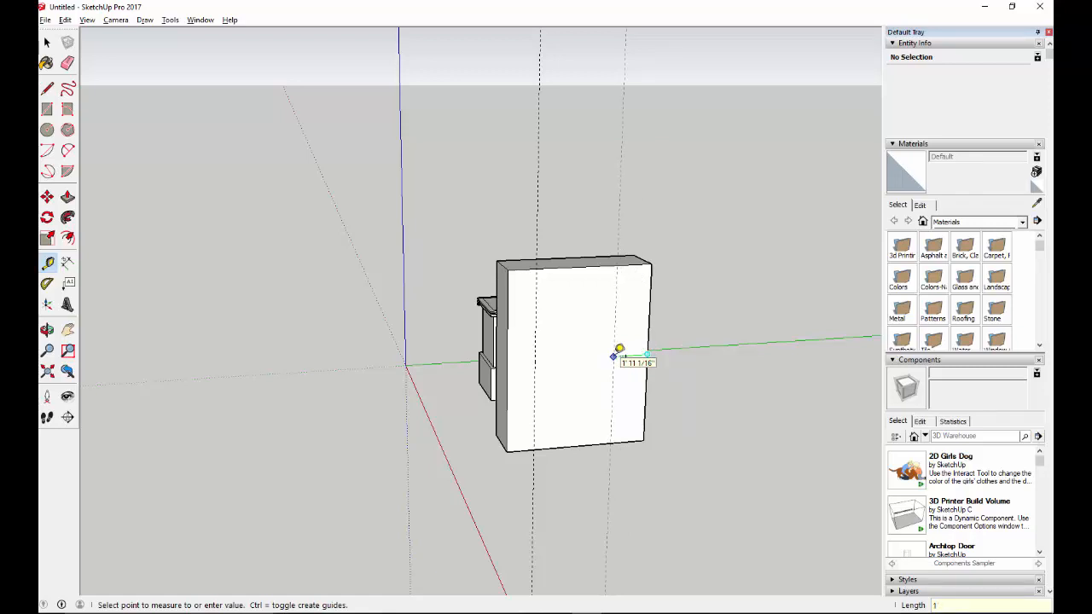
pyautogui.write("1'6")
pyautogui.press('Return')
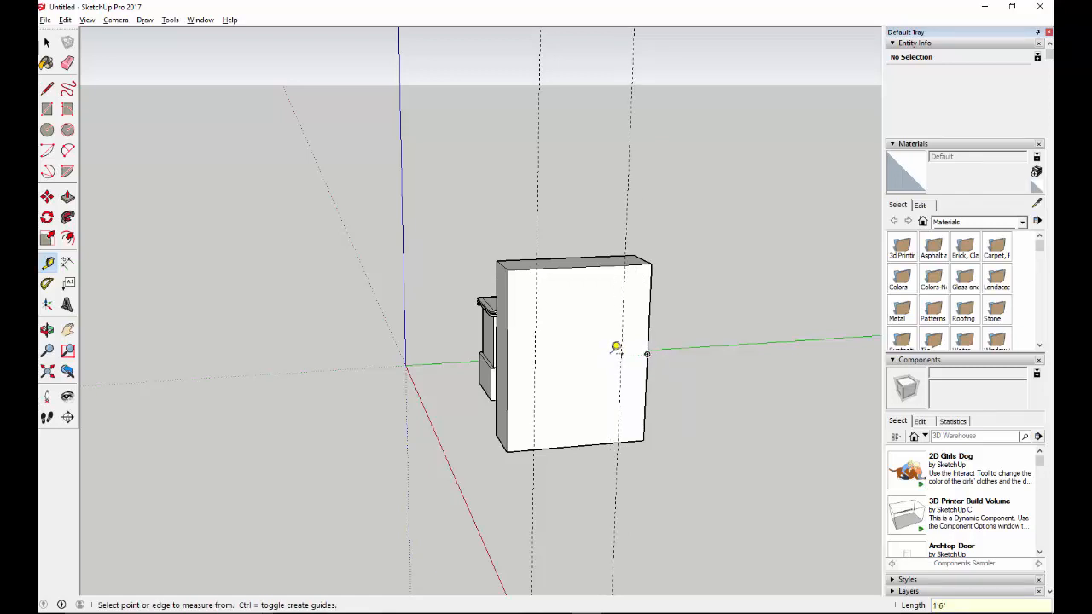
pyautogui.click(582, 266)
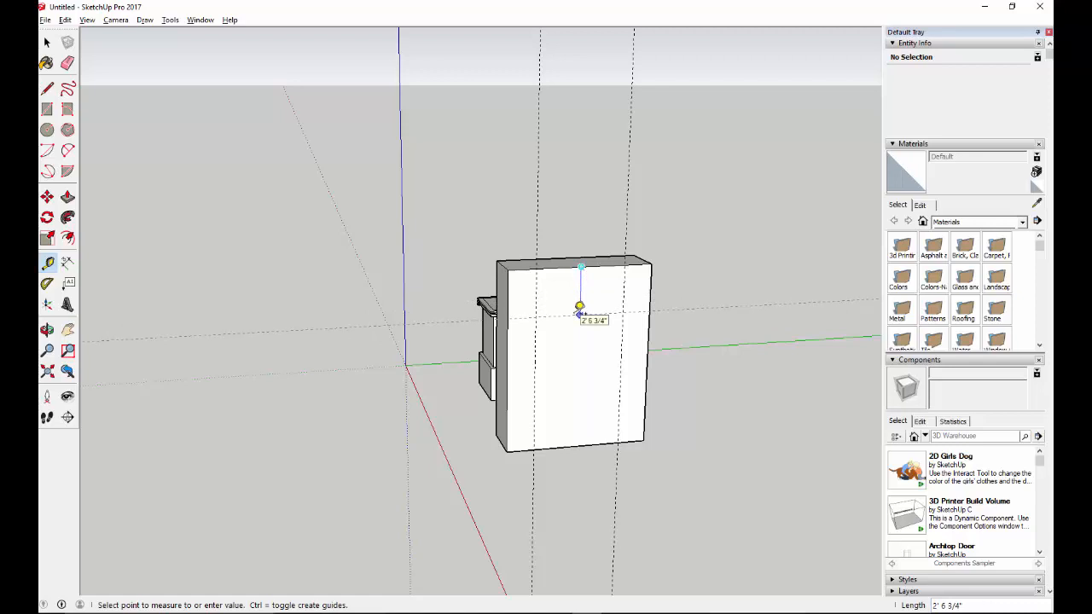
pyautogui.click(579, 305)
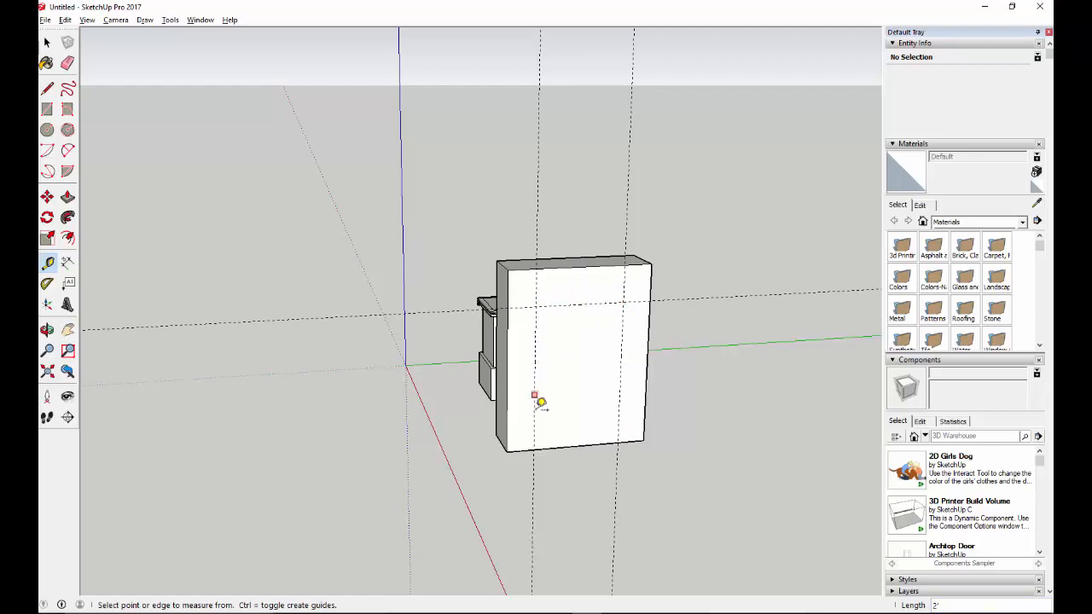
# Trace the doorway outline along the guides with the Line tool, starting and ending on the front face's bottom edge.
pyautogui.press('l')
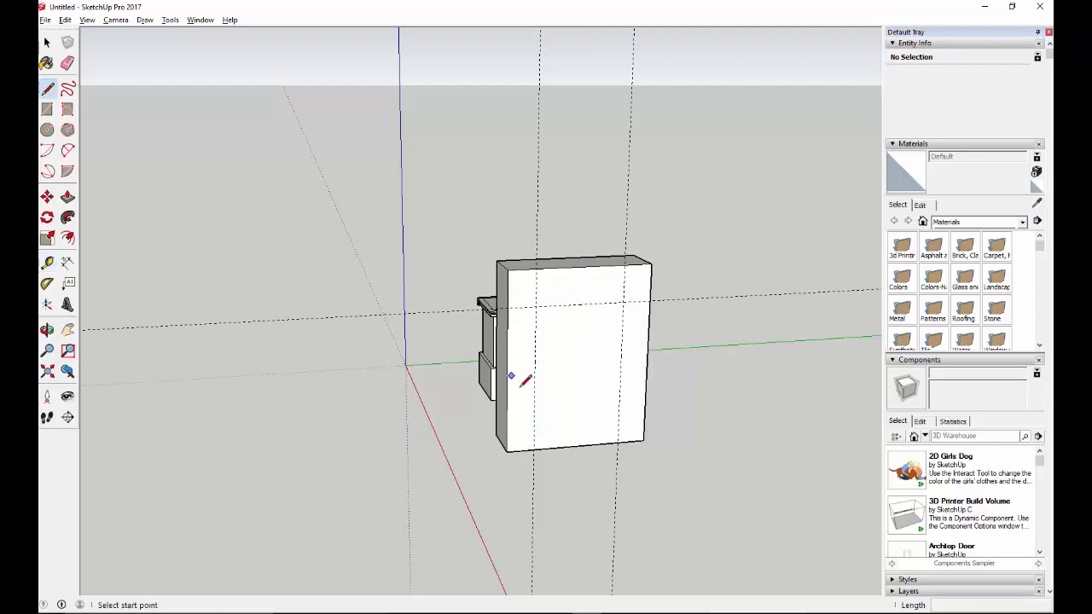
pyautogui.click(533, 449)
pyautogui.click(535, 306)
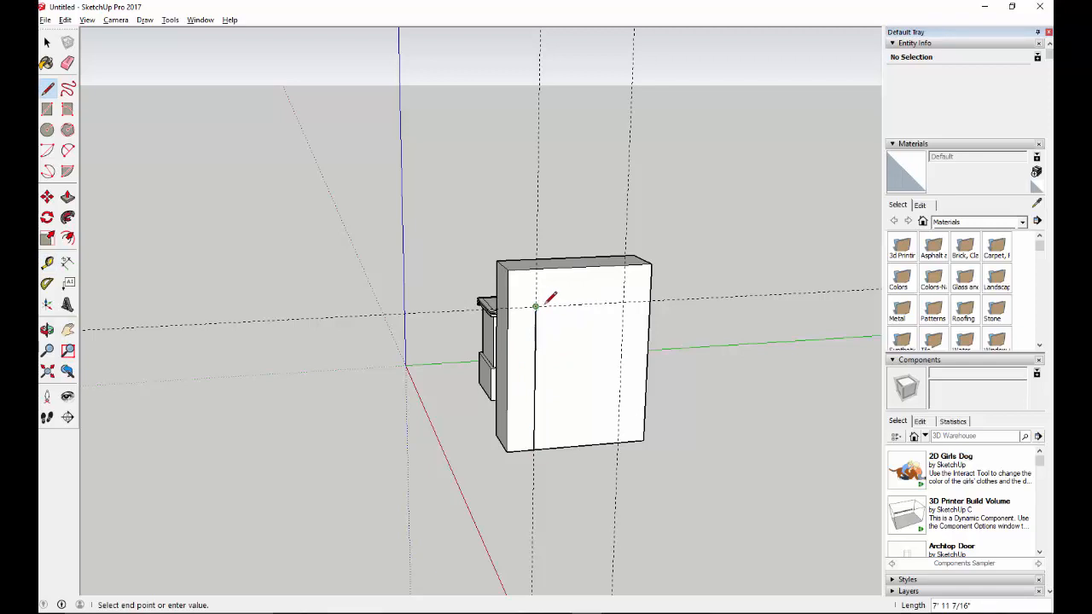
pyautogui.click(623, 302)
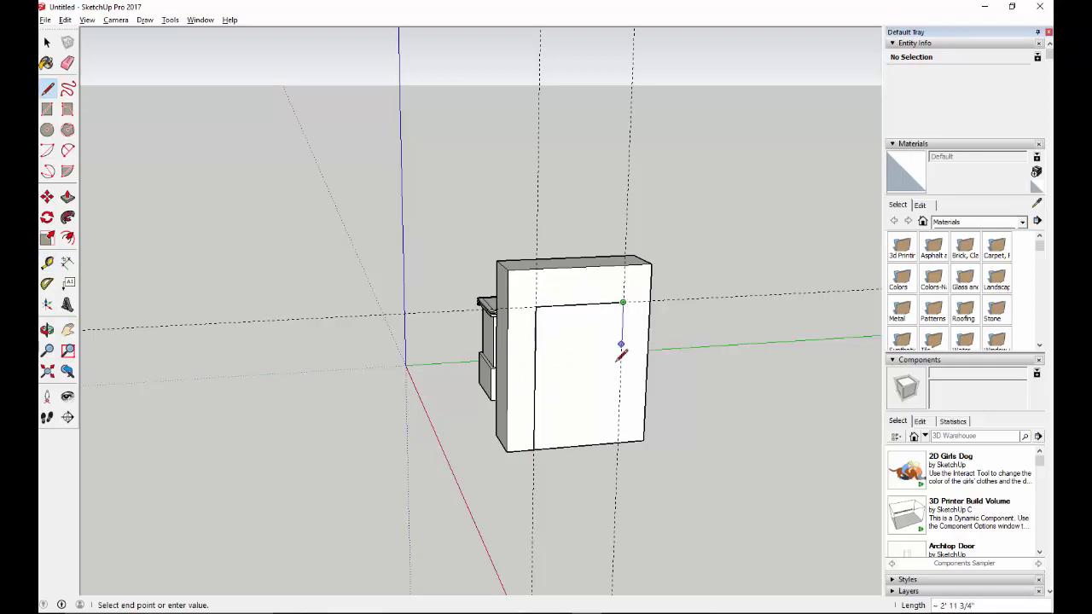
pyautogui.click(616, 442)
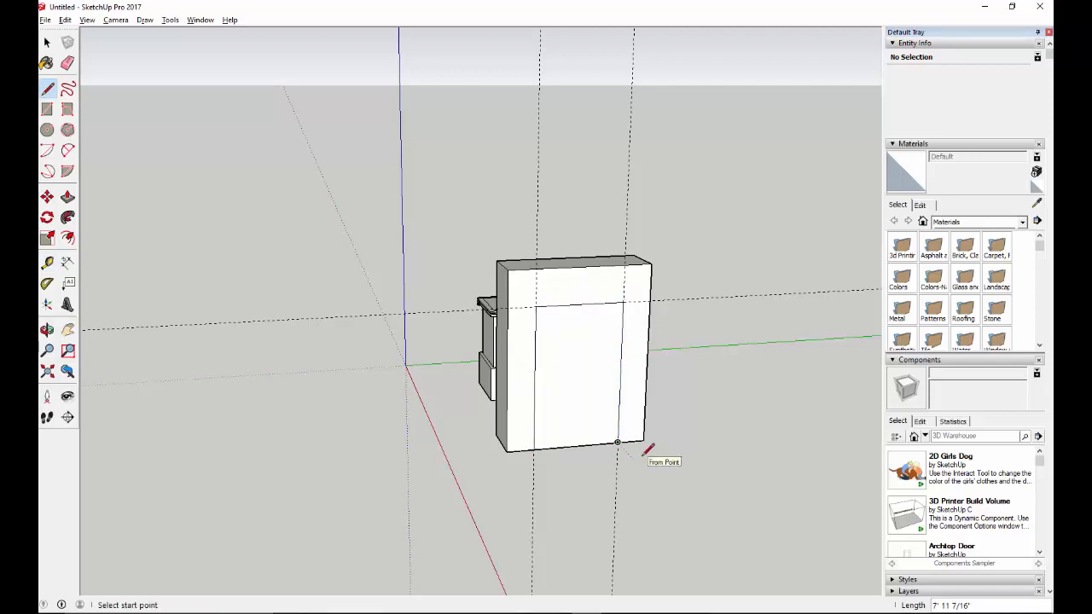
# Push the doorway face back through the slab's full 2' 6 7/8" thickness to cut an opening.
pyautogui.click(67, 197)
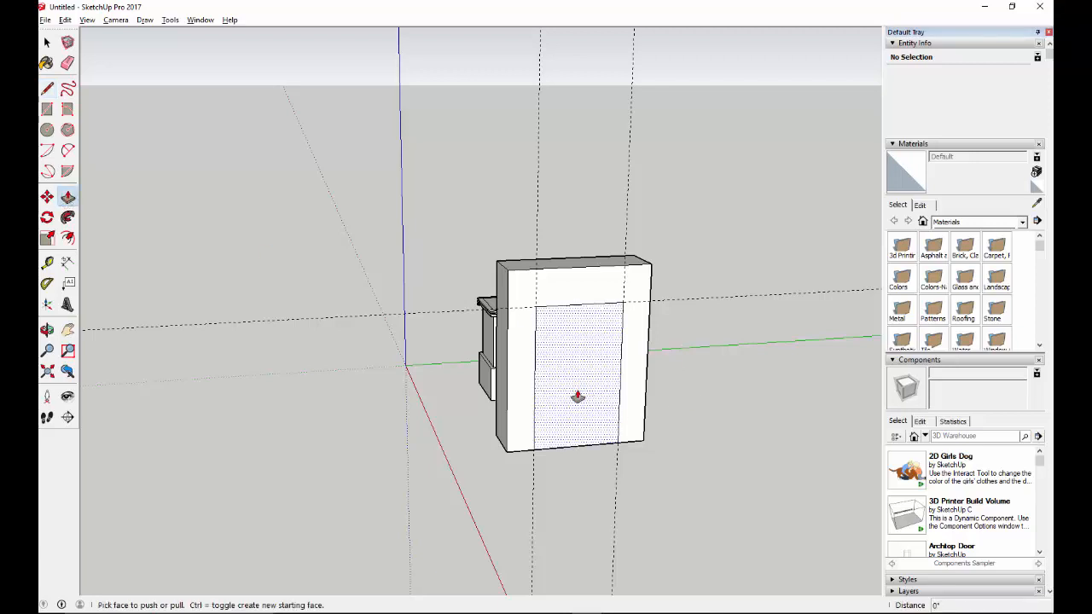
pyautogui.moveTo(577, 397); pyautogui.dragTo(562, 379)
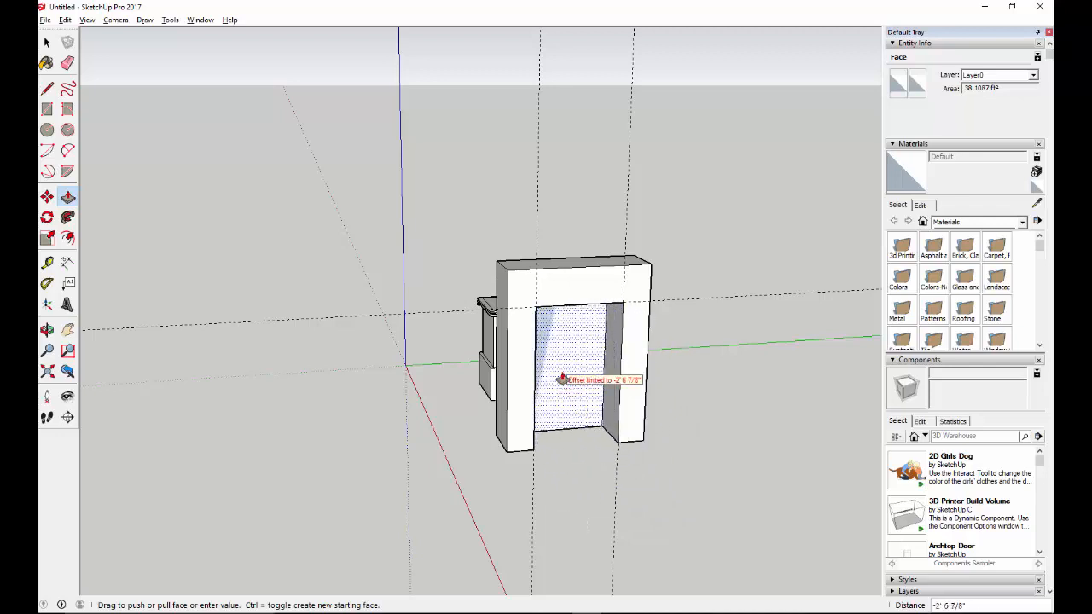
pyautogui.moveTo(561, 367)
pyautogui.mouseDown(button='middle')
pyautogui.moveTo(538, 380)
pyautogui.moveTo(551, 383)
pyautogui.mouseUp(button='middle')
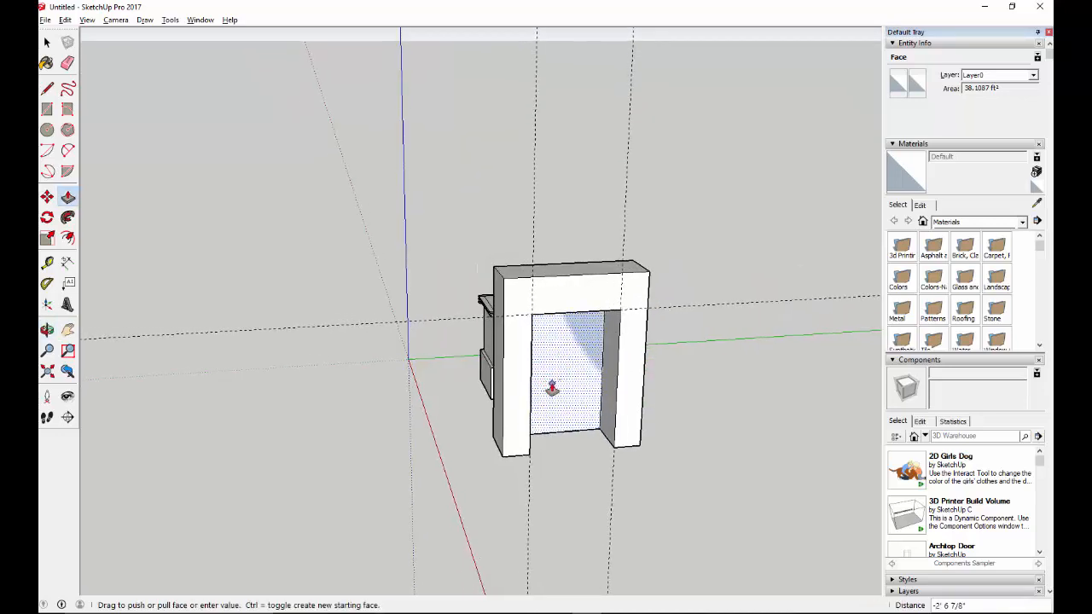
pyautogui.click(551, 384)
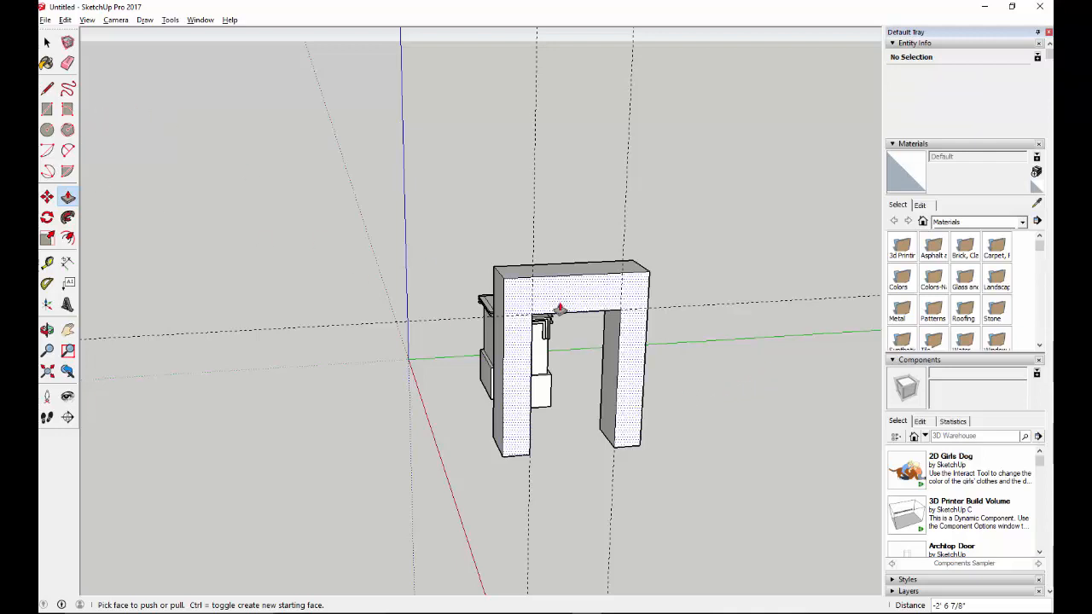
# Draw a 2 Point Arc between the opening's two upper corners with an upward bulge of about 1' 2 1/4".
pyautogui.click(67, 152)
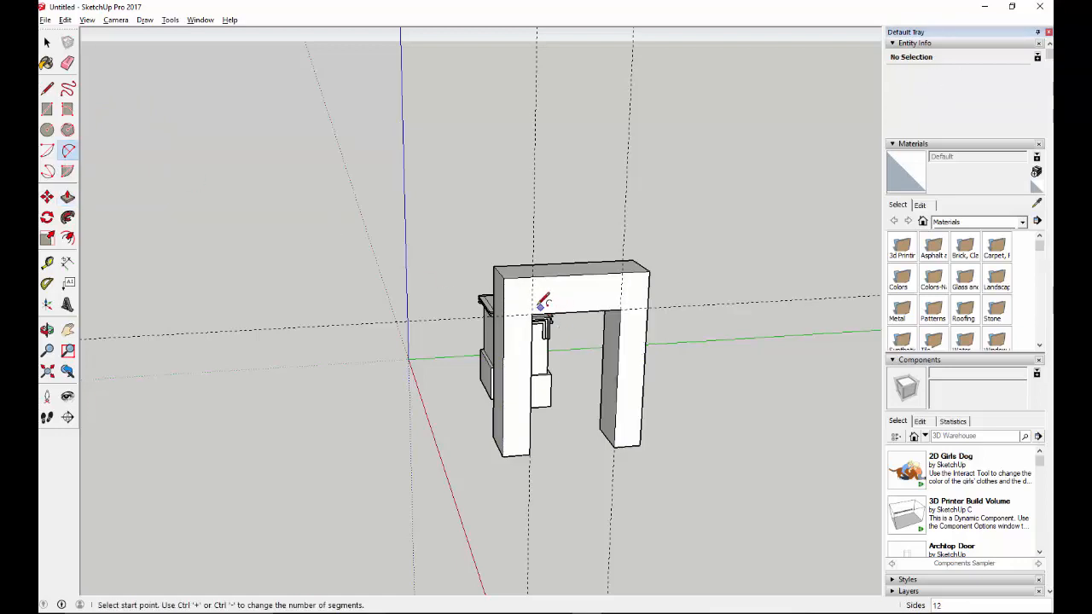
pyautogui.click(531, 315)
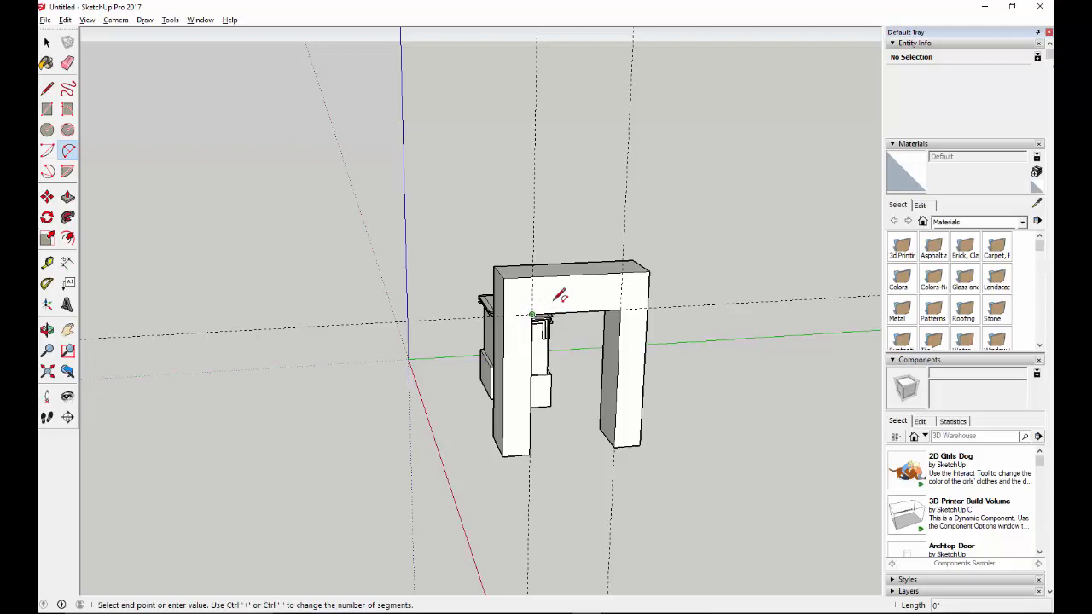
pyautogui.click(621, 308)
pyautogui.click(622, 307)
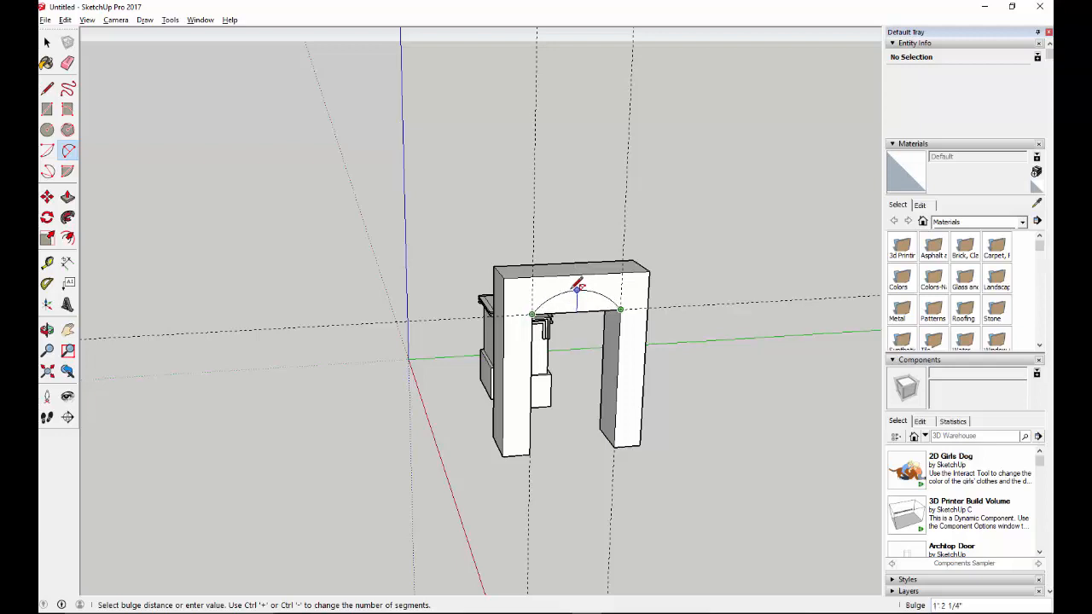
pyautogui.click(577, 286)
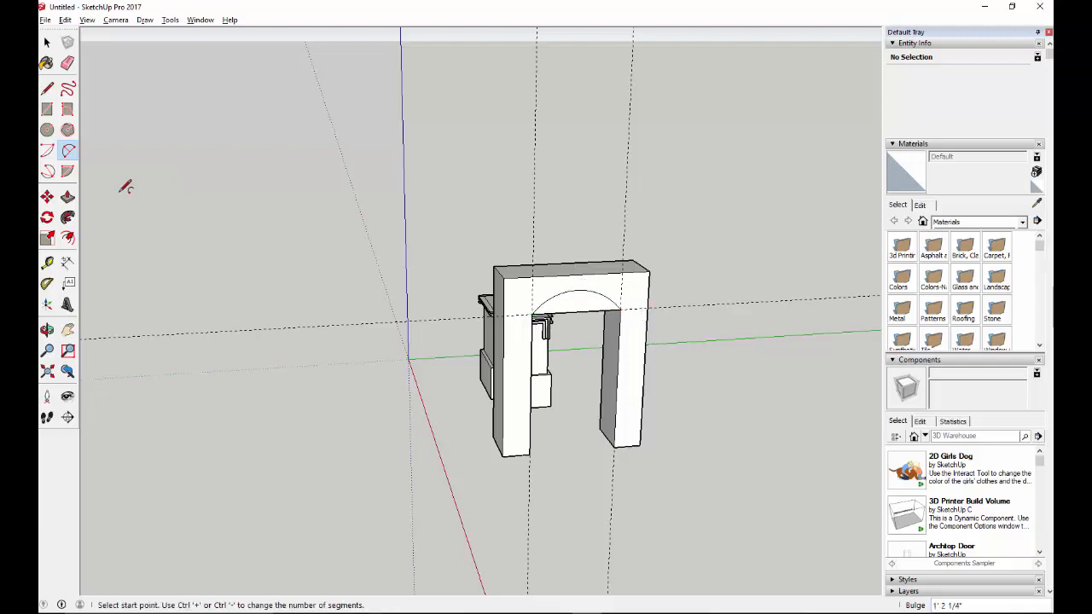
# Push the arc-shaped face above the opening through the slab by 2' 6 7/8" to form an arched doorway.
pyautogui.click(68, 197)
pyautogui.click(582, 301)
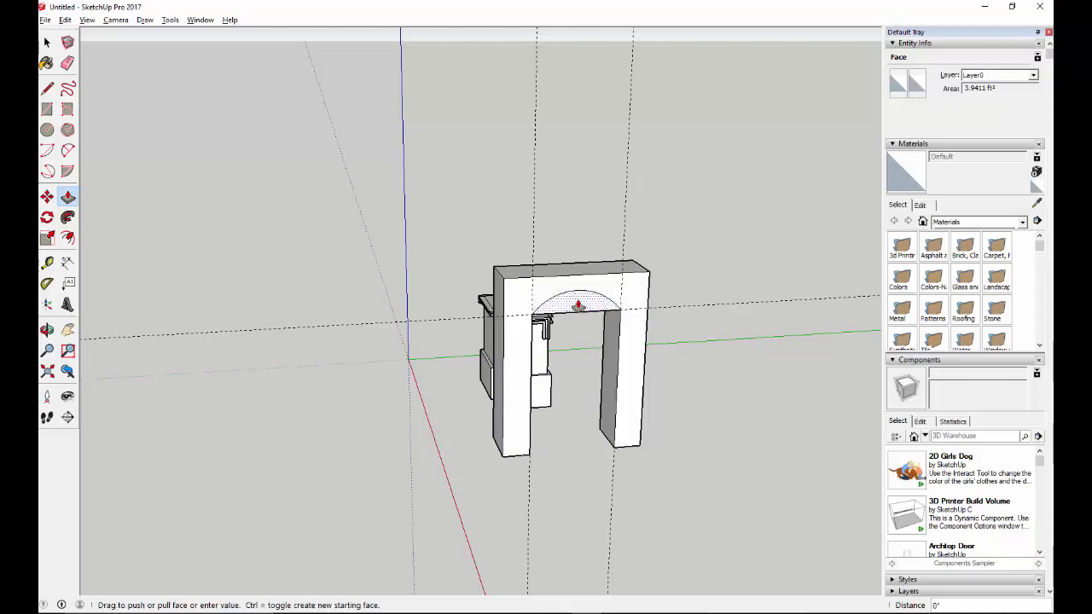
pyautogui.click(532, 265)
pyautogui.moveTo(574, 329); pyautogui.dragTo(632, 276, button='middle')
pyautogui.moveTo(635, 202); pyautogui.dragTo(212, 305, button='middle')
pyautogui.press('p')
pyautogui.moveTo(754, 386); pyautogui.dragTo(534, 395, button='middle')
pyautogui.click(389, 333)
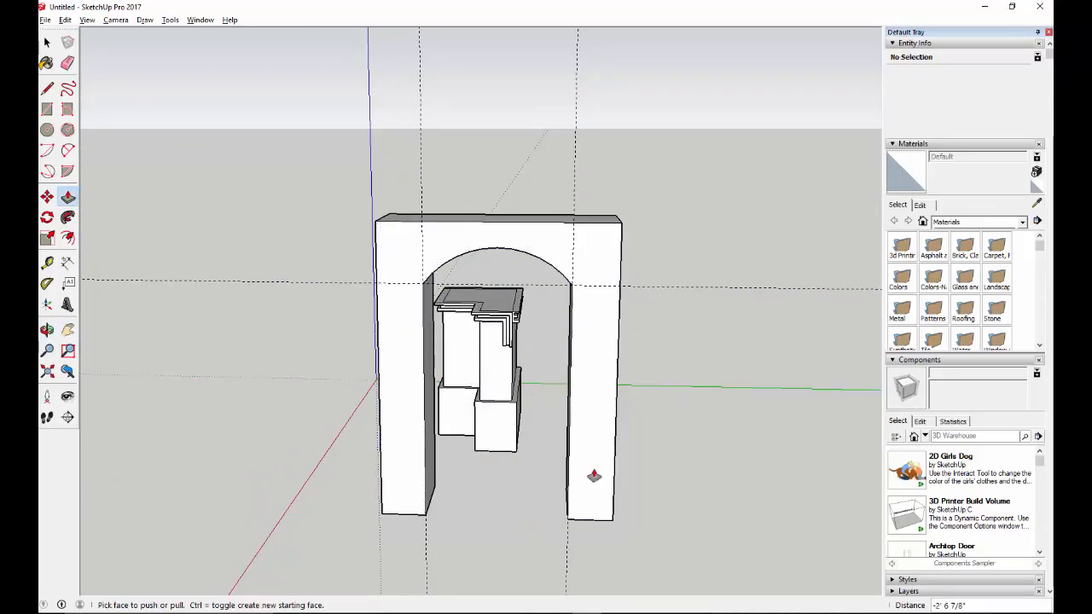
# Delete the horizontal guide and one vertical guide individually, and clear the remaining guide with Delete Guides.
pyautogui.scroll(-5, 635, 426)
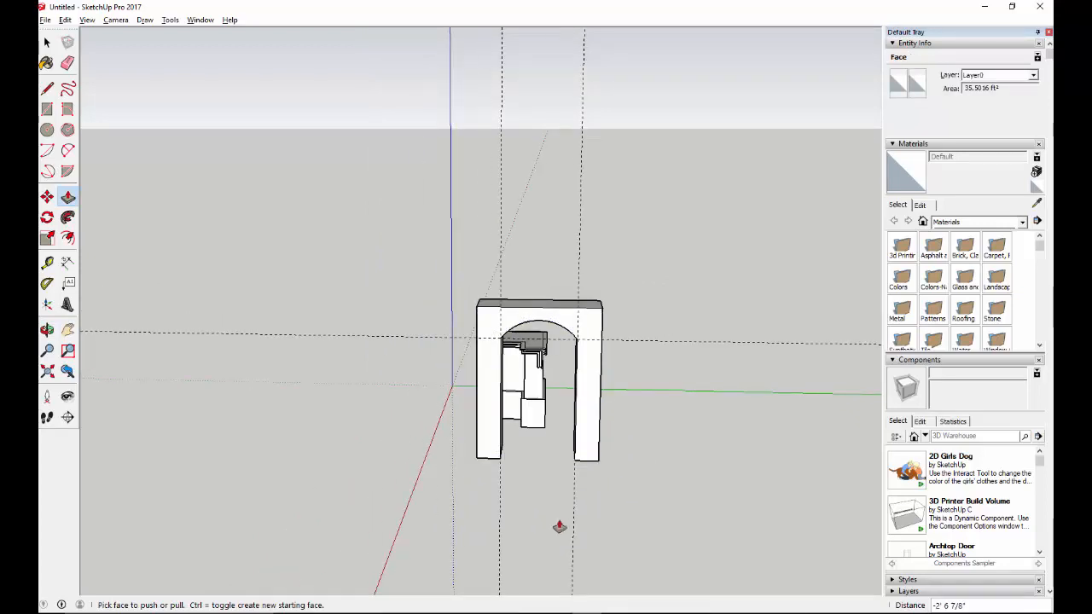
pyautogui.moveTo(415, 483); pyautogui.dragTo(552, 589, button='middle')
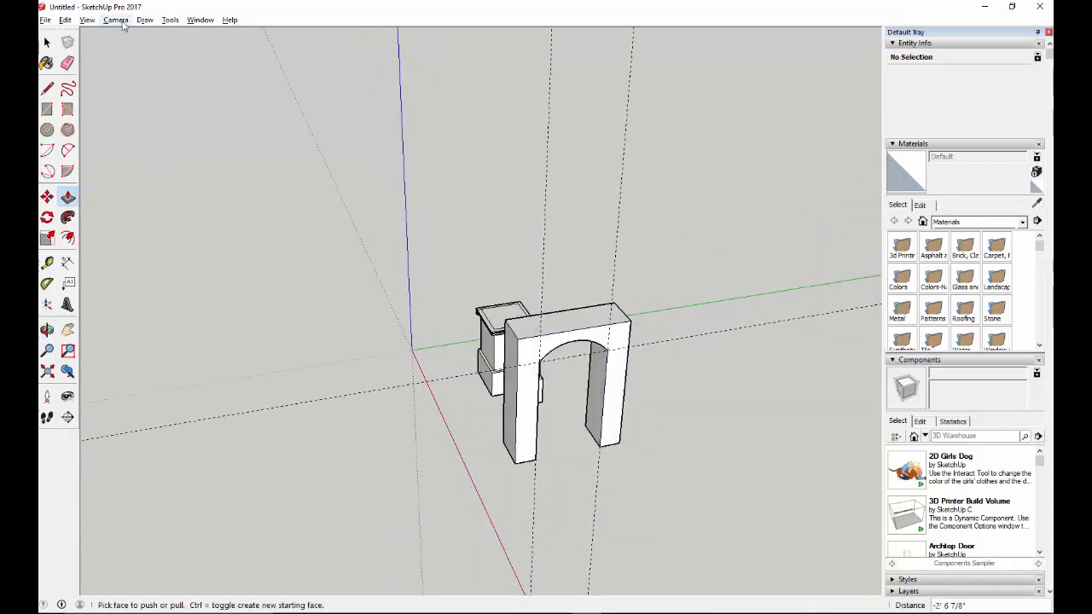
pyautogui.click(47, 42)
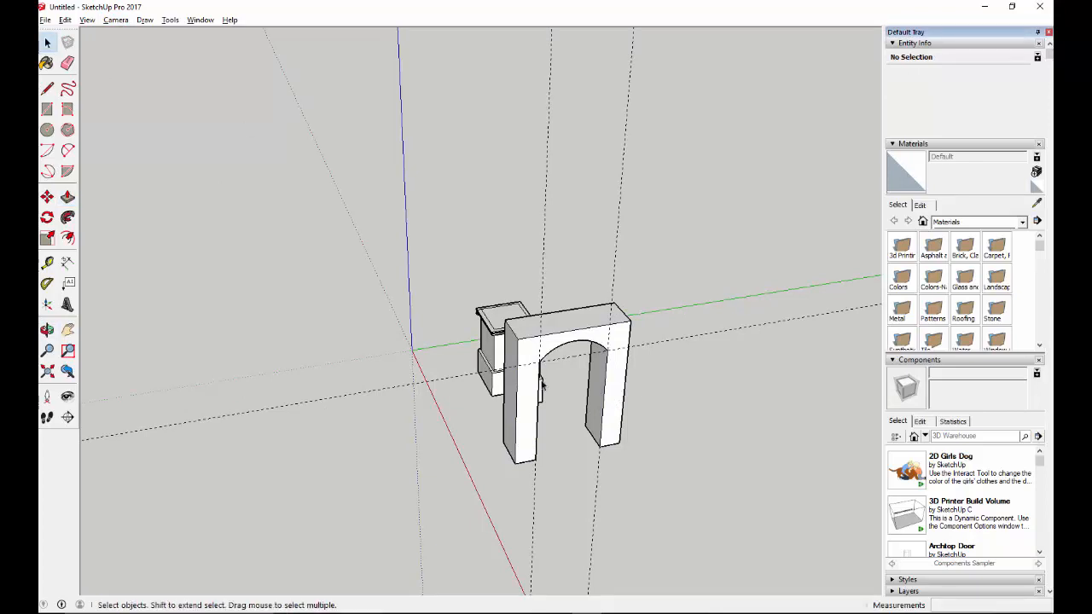
pyautogui.click(437, 386)
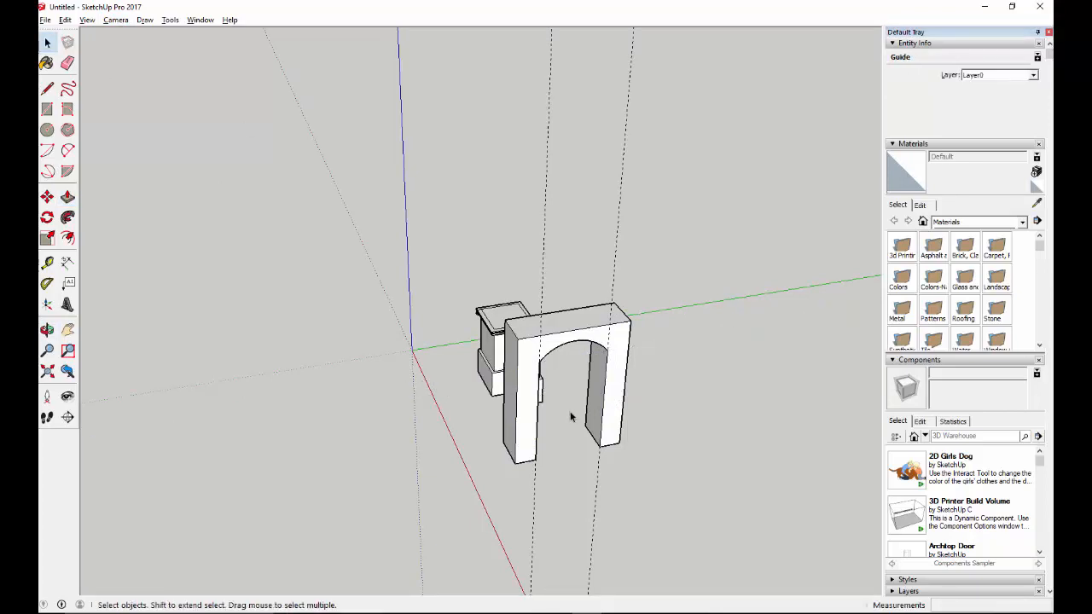
pyautogui.click(569, 417)
pyautogui.click(67, 63)
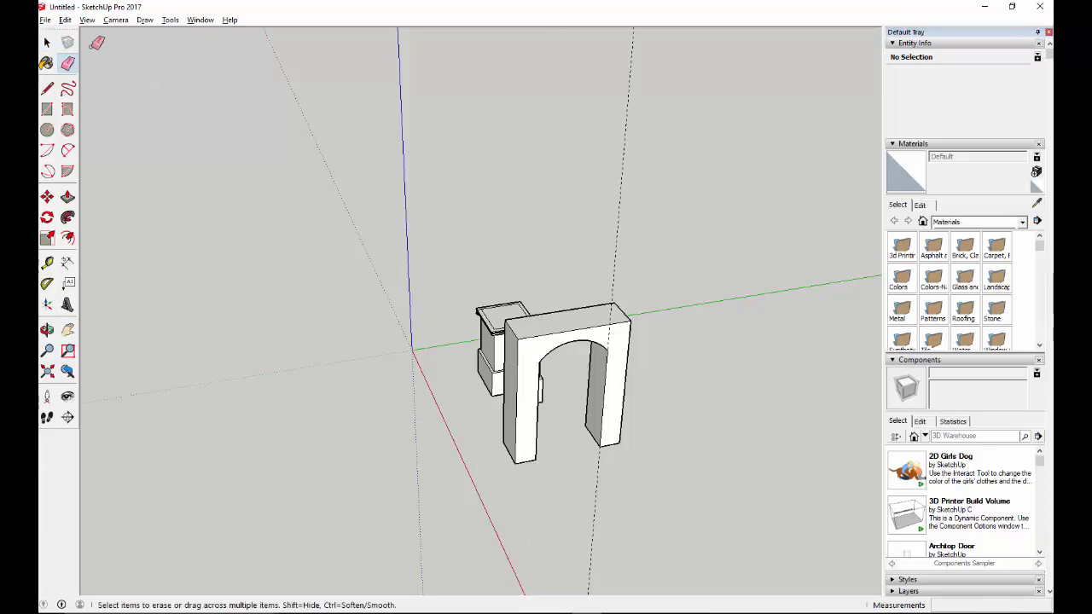
pyautogui.click(64, 20)
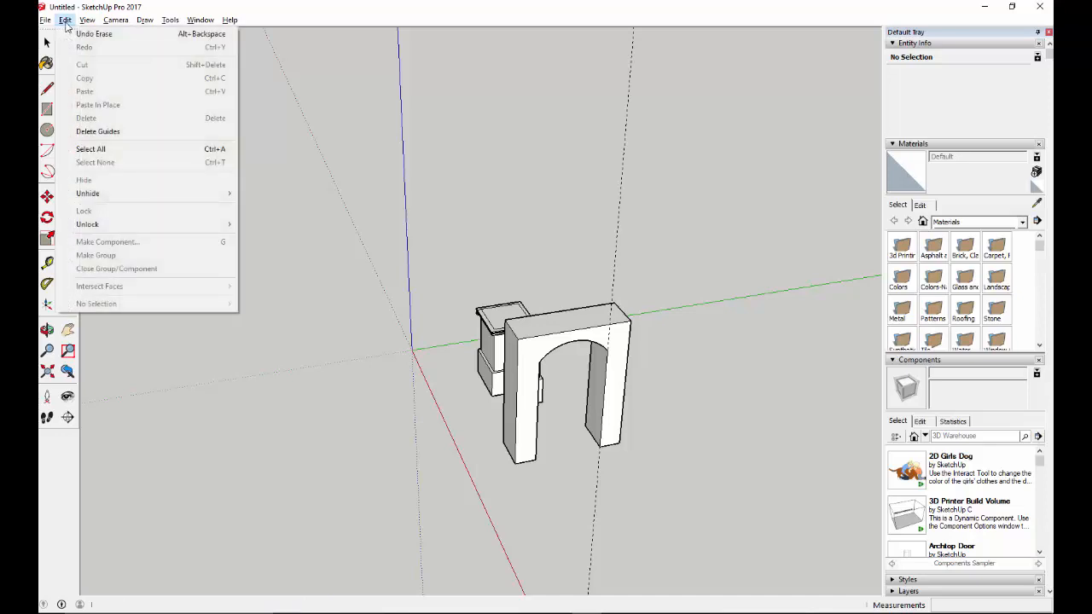
pyautogui.click(116, 132)
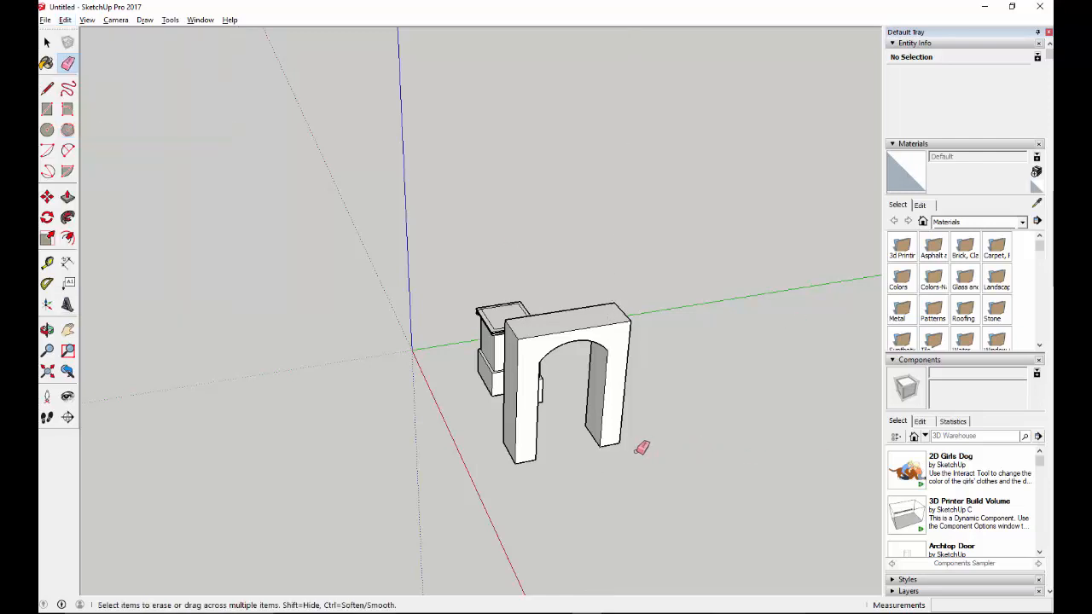
# Draw a rectangle of about 2' 11 3/16" by 13' 1 5/16" on the ground beside the arched doorway.
pyautogui.moveTo(579, 458); pyautogui.dragTo(613, 507, button='middle')
pyautogui.press('r')
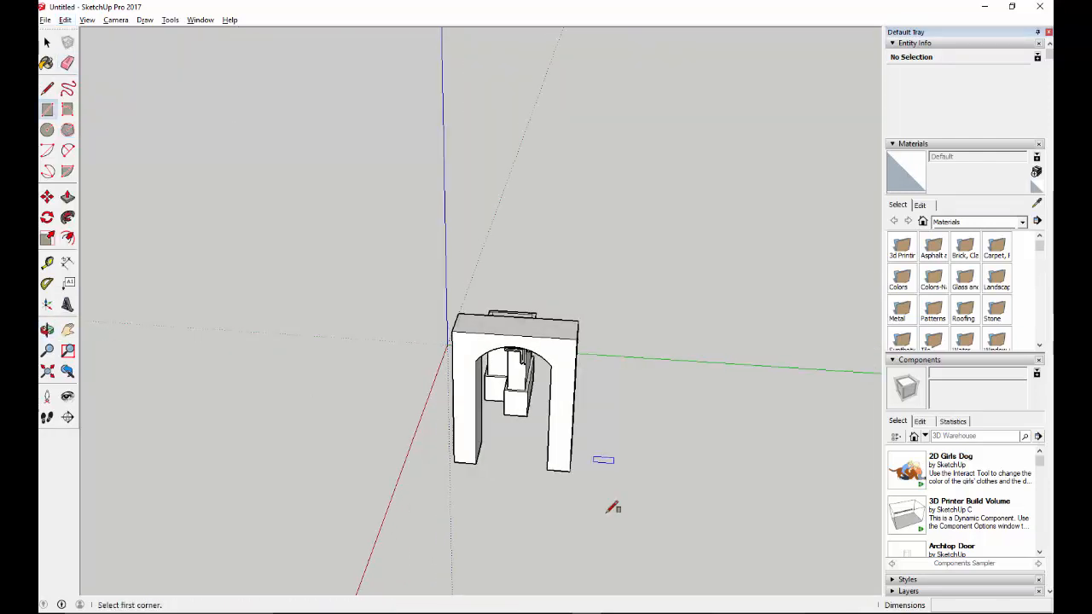
pyautogui.click(624, 470)
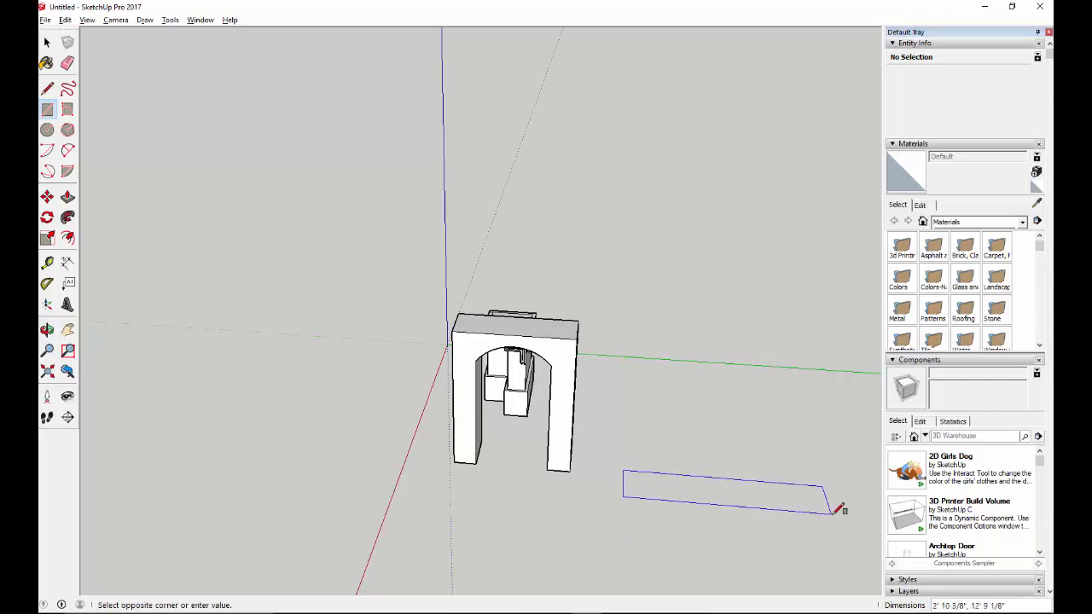
pyautogui.click(836, 514)
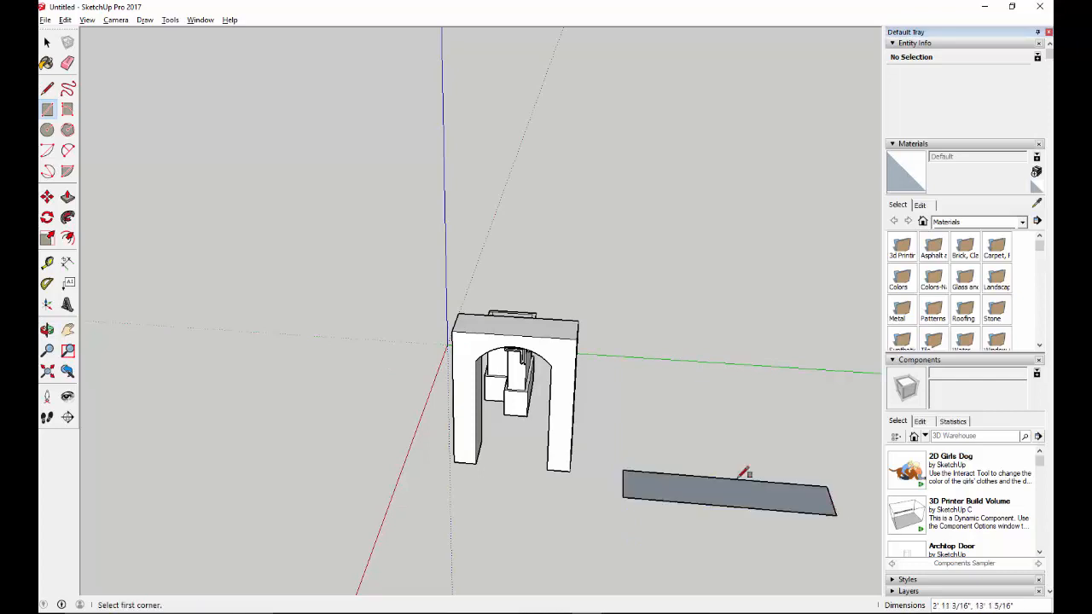
# Pull the new ground rectangle up by about 11' 8 1/2" to form a wall slab.
pyautogui.press('m')
pyautogui.press('p')
pyautogui.moveTo(714, 476); pyautogui.dragTo(726, 330)
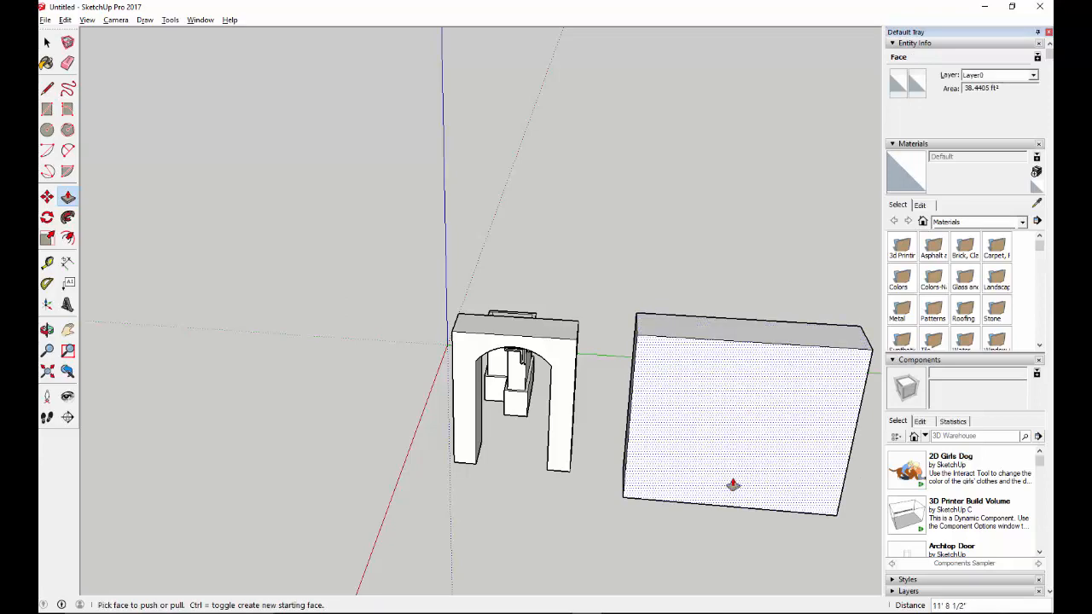
# Create a 60-degree Protractor guide from the lower-left corner of the slab's front face, measured from its bottom edge.
pyautogui.moveTo(733, 485); pyautogui.dragTo(882, 371, button='middle')
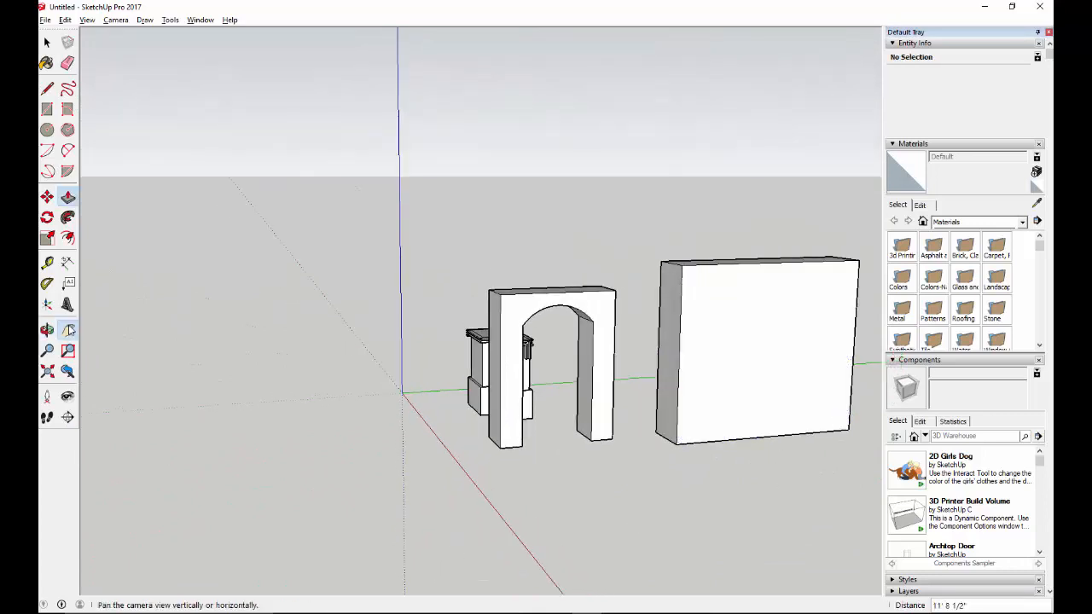
pyautogui.moveTo(819, 463); pyautogui.dragTo(669, 444, button='middle')
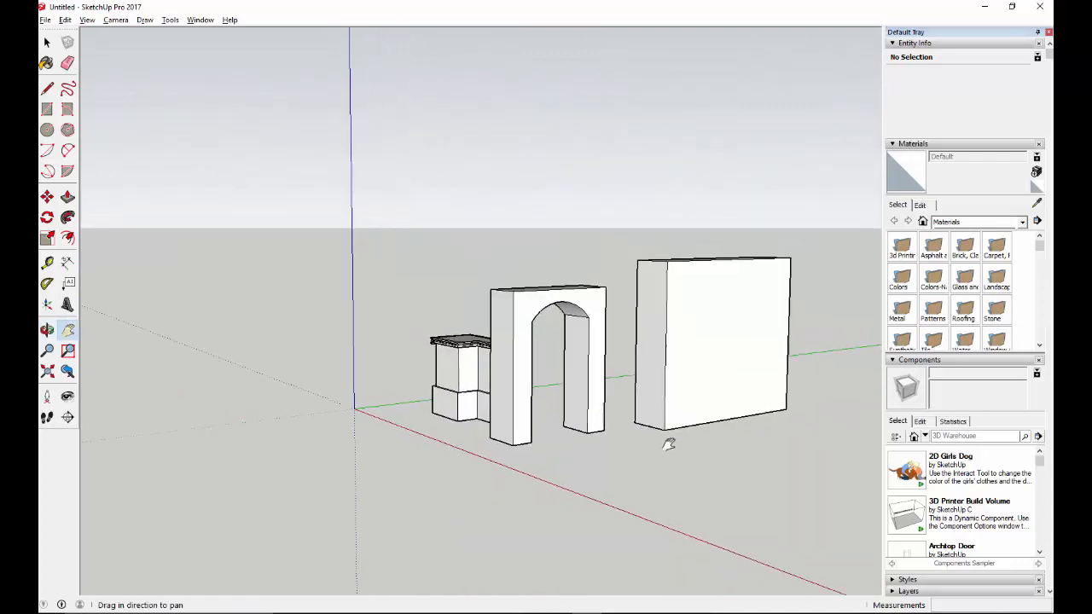
pyautogui.moveTo(669, 444); pyautogui.dragTo(408, 536)
pyautogui.scroll(2, 499, 456)
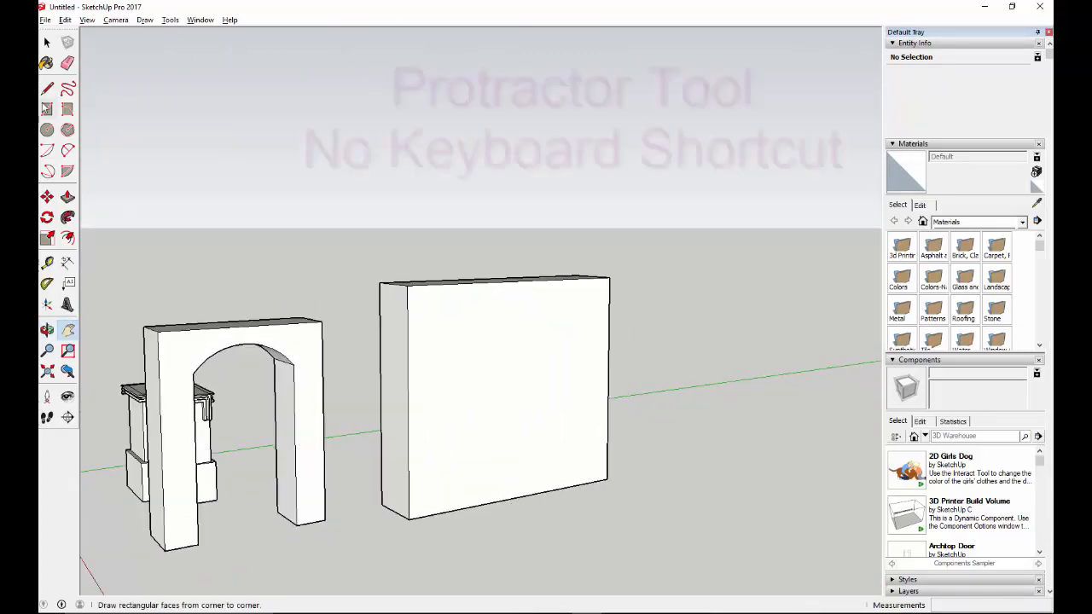
pyautogui.click(47, 289)
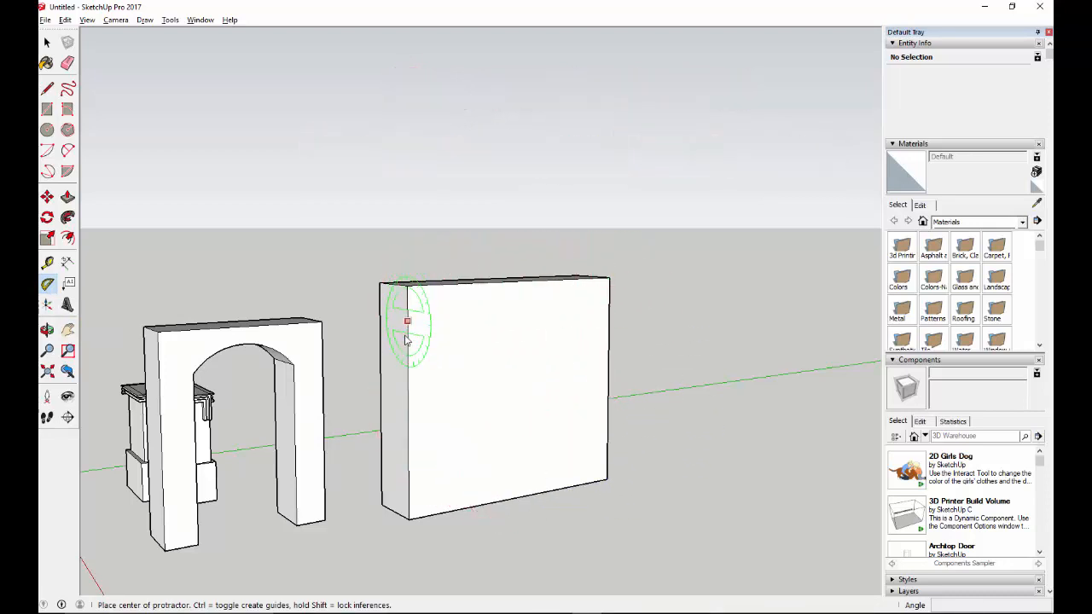
pyautogui.click(409, 519)
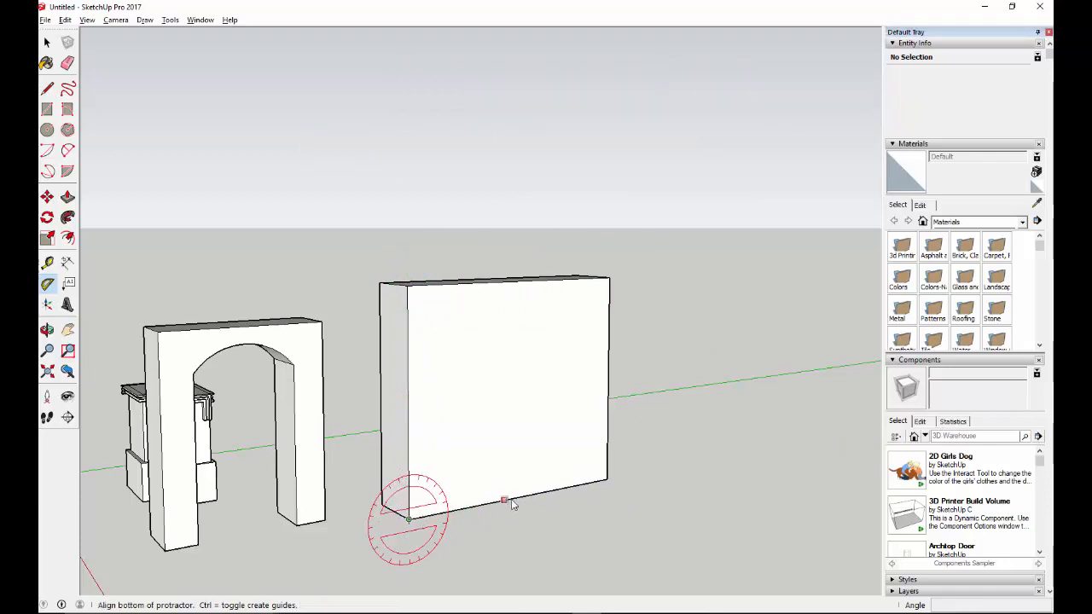
pyautogui.click(608, 480)
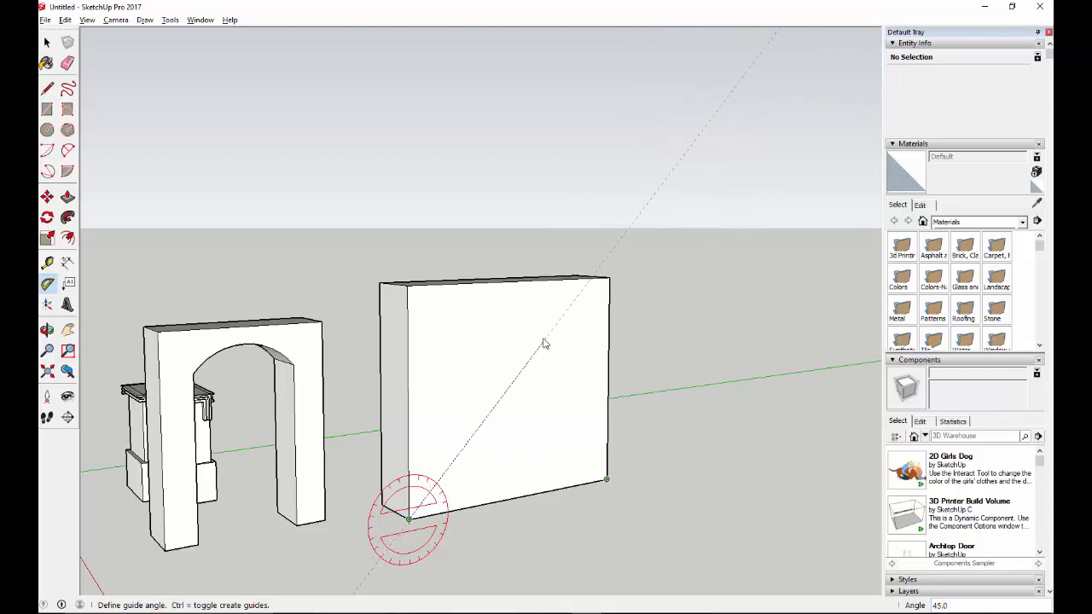
pyautogui.press('Return')
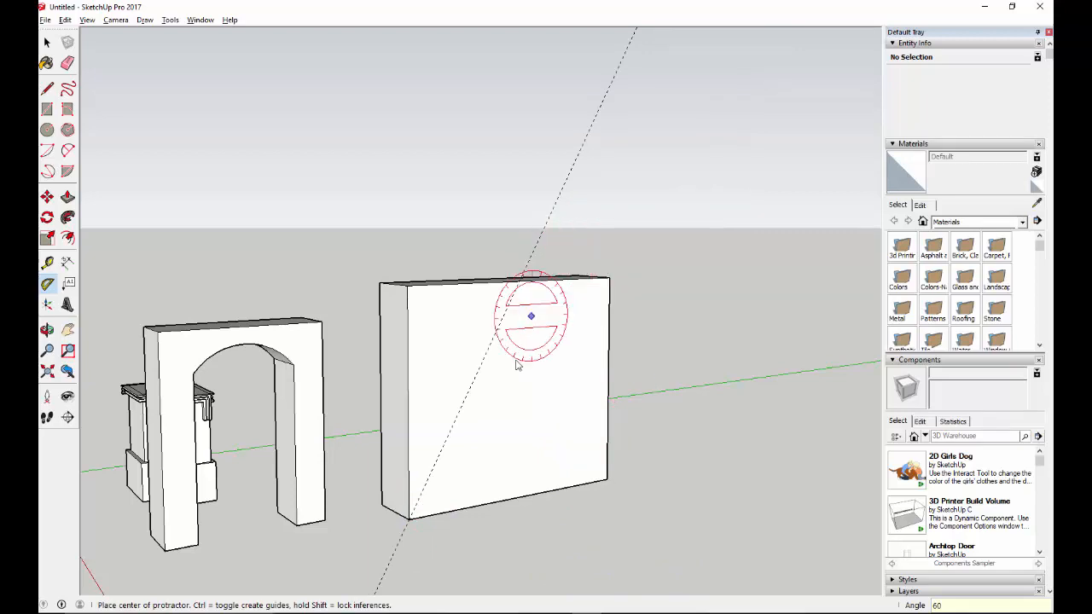
# Add a mirrored 60-degree Protractor guide from the front face's lower-right corner, measured from the same bottom edge.
pyautogui.click(606, 482)
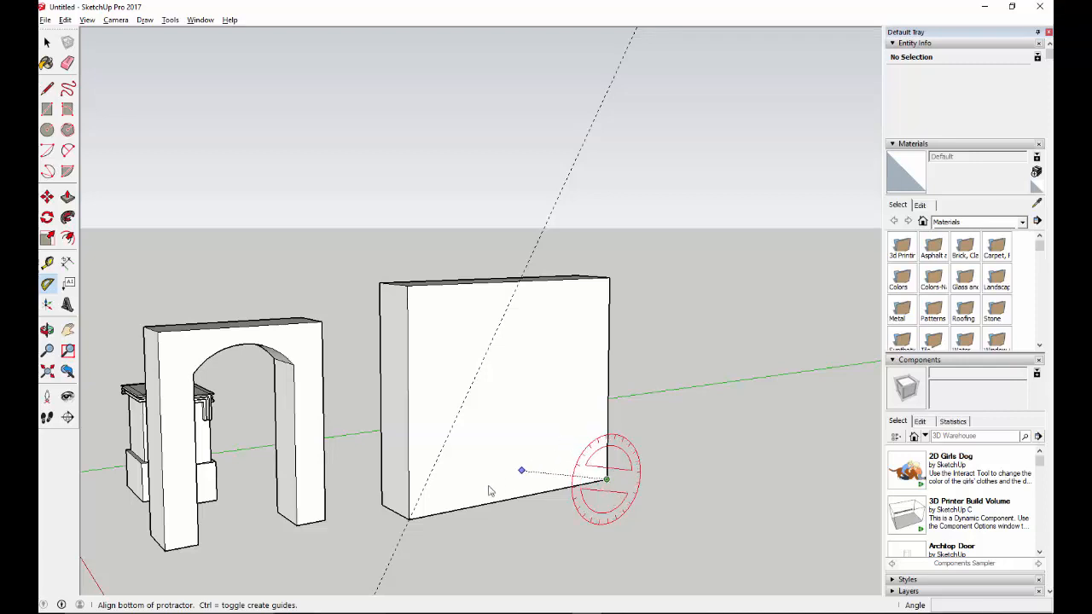
pyautogui.click(409, 520)
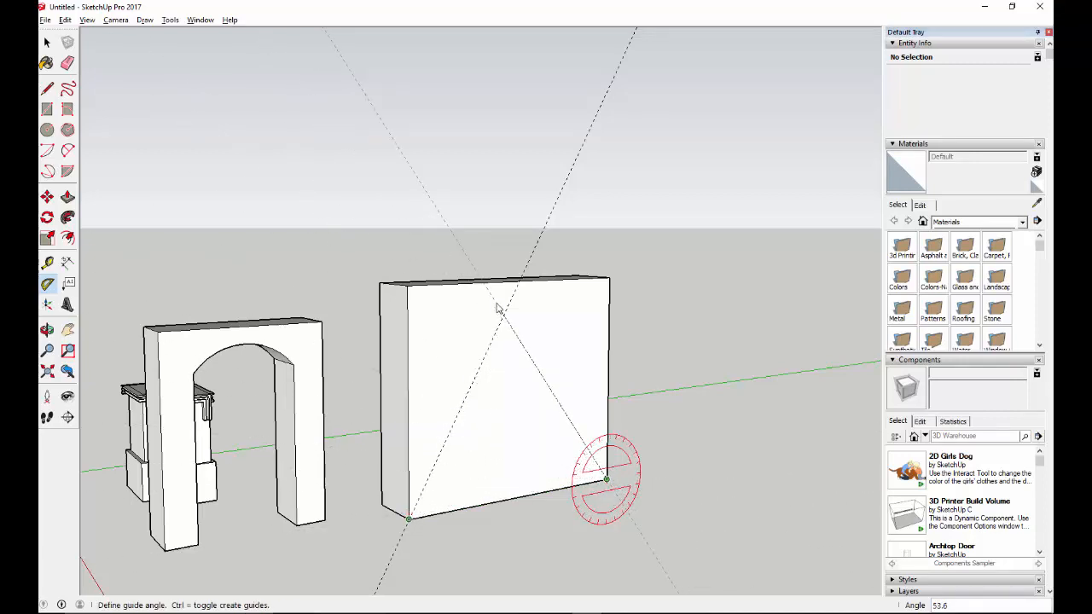
pyautogui.press('Return')
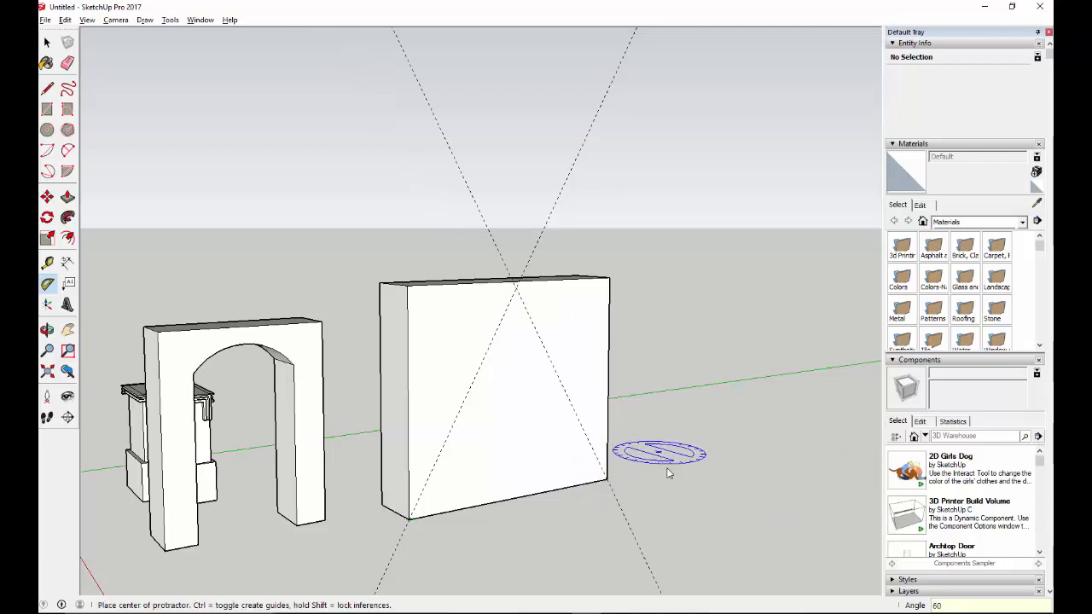
# Draw two lines along the angled guides, from the front face's bottom corners to the guides' intersection, outlining a triangle.
pyautogui.moveTo(658, 456); pyautogui.dragTo(452, 447, button='middle')
pyautogui.press('l')
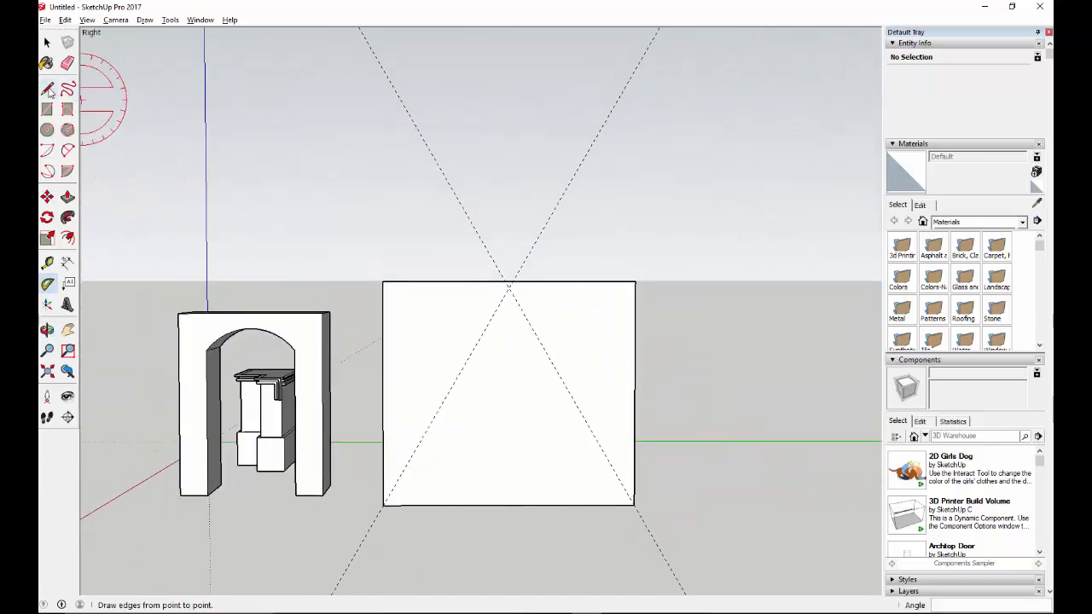
pyautogui.click(383, 505)
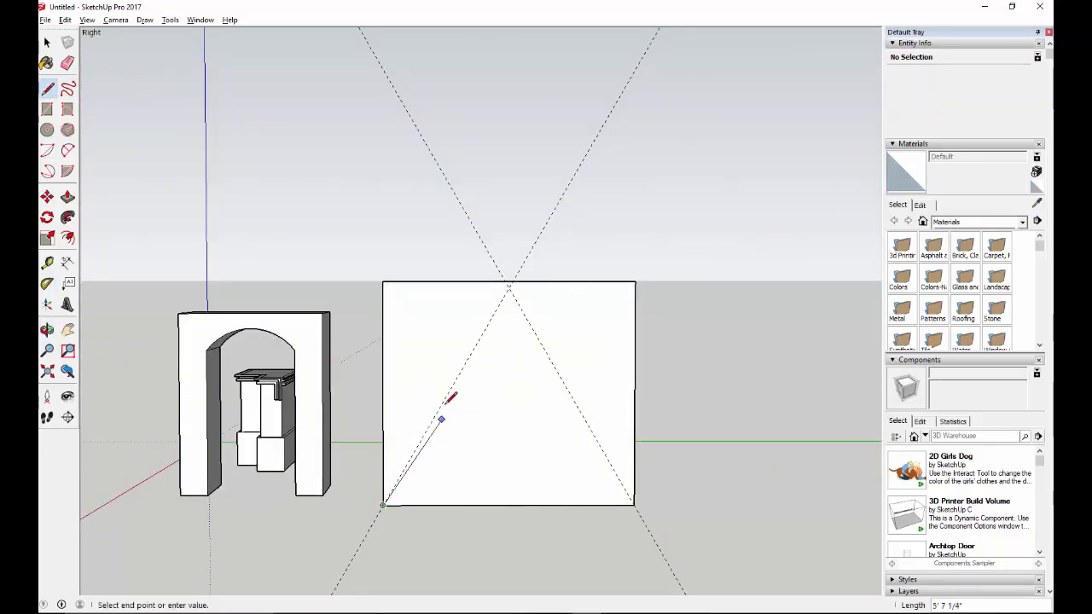
pyautogui.click(509, 288)
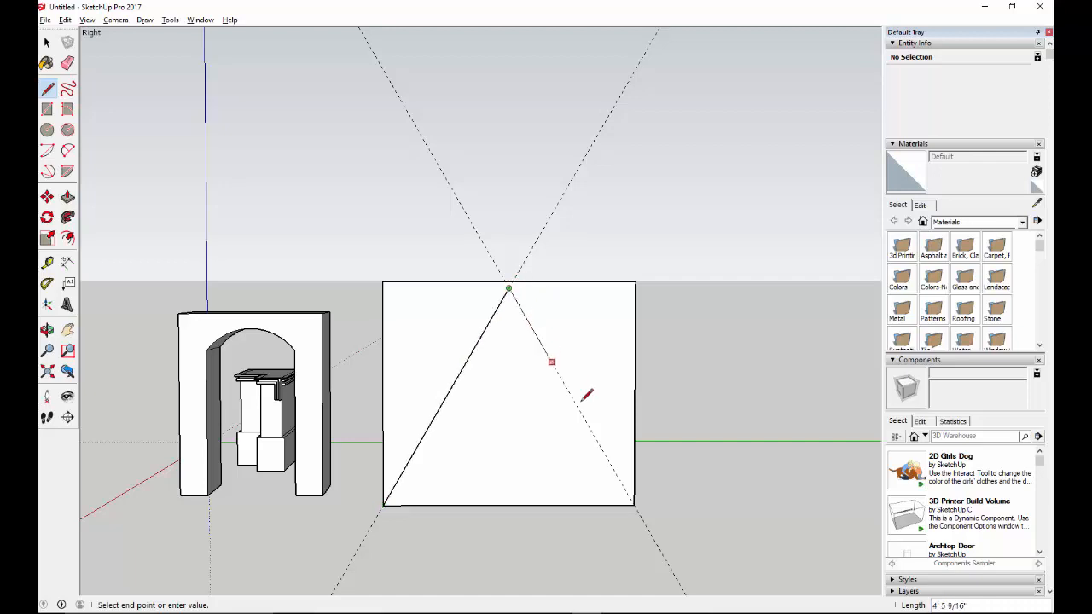
pyautogui.click(634, 504)
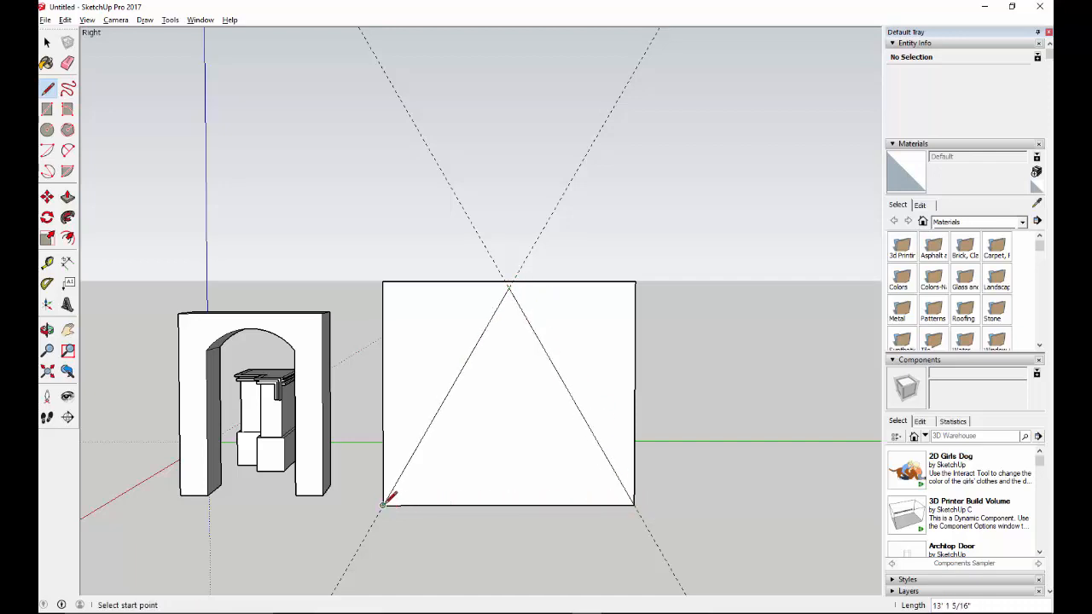
# Push the triangular face through the slab's full 2' 11 3/16" thickness to cut a triangular opening.
pyautogui.moveTo(403, 497); pyautogui.dragTo(587, 503, button='middle')
pyautogui.click(489, 516)
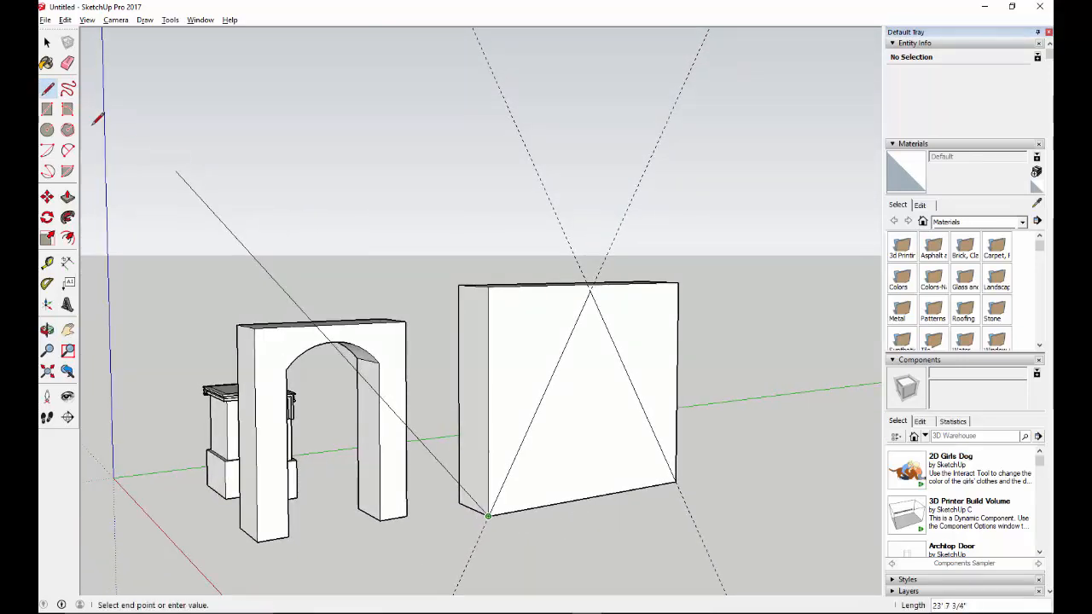
pyautogui.click(47, 42)
pyautogui.click(568, 451)
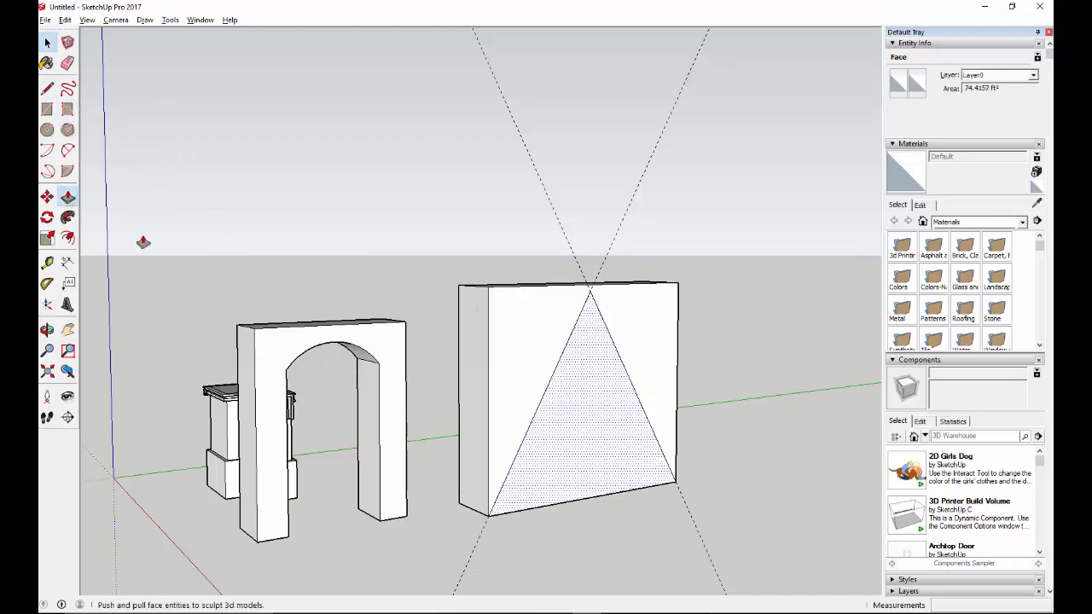
pyautogui.moveTo(566, 434)
pyautogui.mouseDown()
pyautogui.moveTo(572, 453)
pyautogui.moveTo(547, 435)
pyautogui.mouseUp()
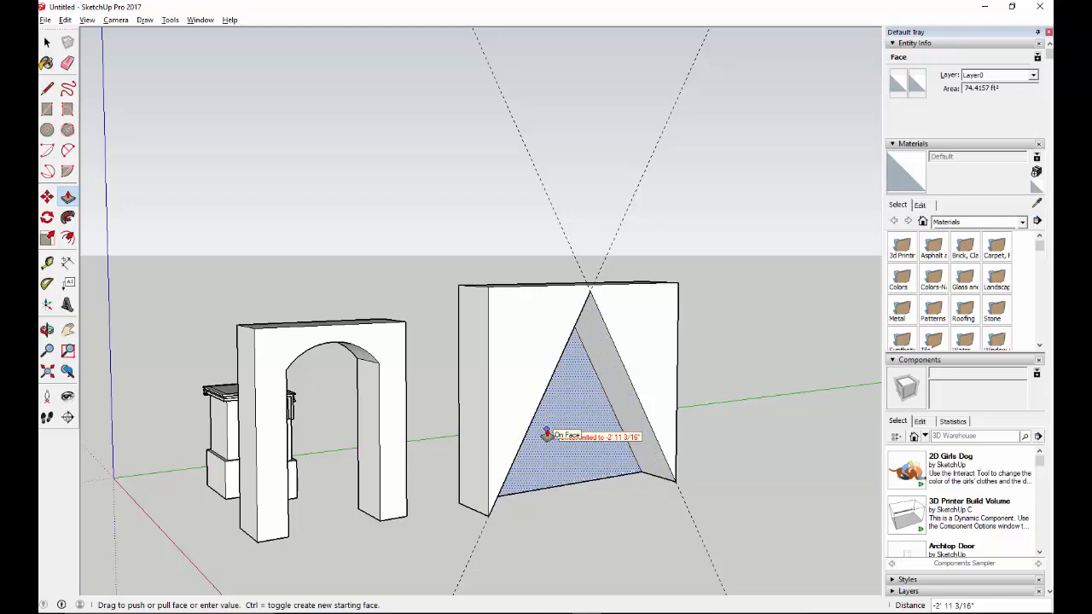
pyautogui.moveTo(547, 435); pyautogui.dragTo(548, 441)
pyautogui.moveTo(674, 475); pyautogui.dragTo(409, 467, button='middle')
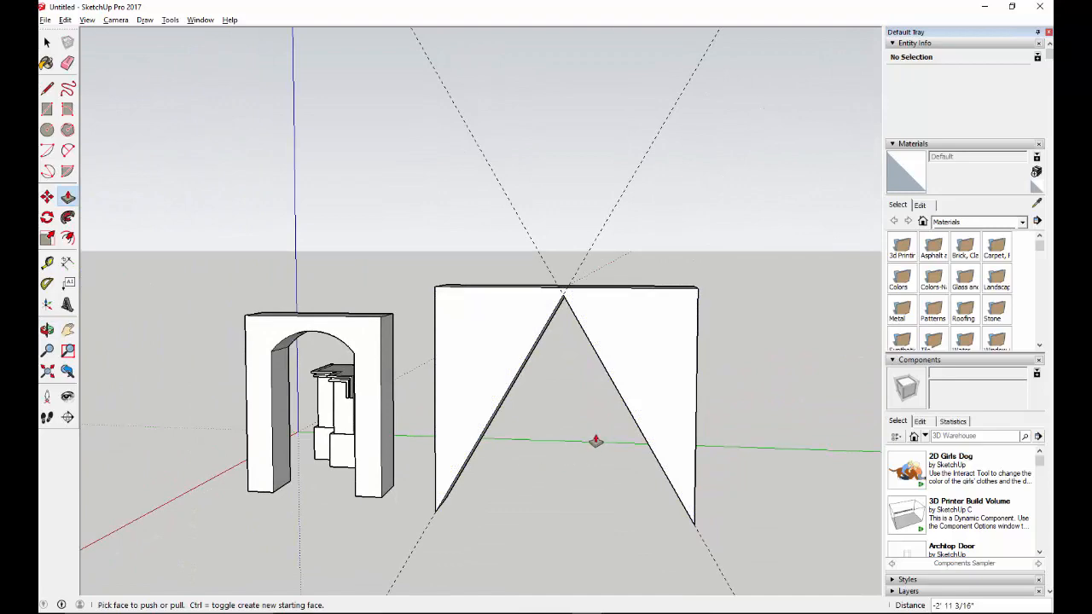
pyautogui.moveTo(486, 378)
pyautogui.mouseDown(button='middle')
pyautogui.moveTo(480, 463)
pyautogui.moveTo(502, 512)
pyautogui.moveTo(586, 517)
pyautogui.moveTo(587, 412)
pyautogui.moveTo(551, 373)
pyautogui.moveTo(487, 378)
pyautogui.mouseUp(button='middle')
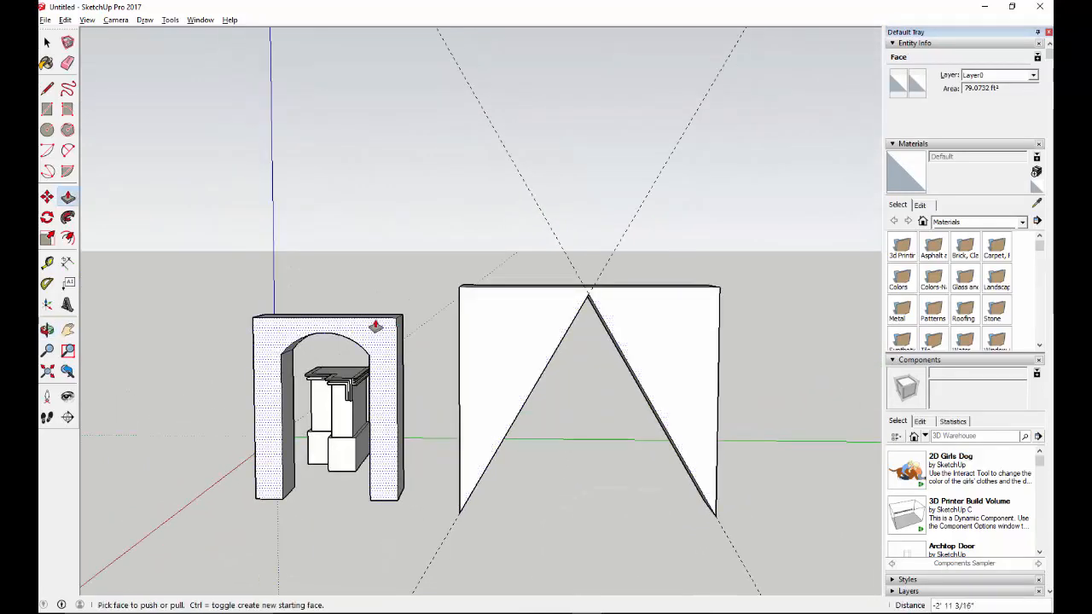
pyautogui.click(253, 378)
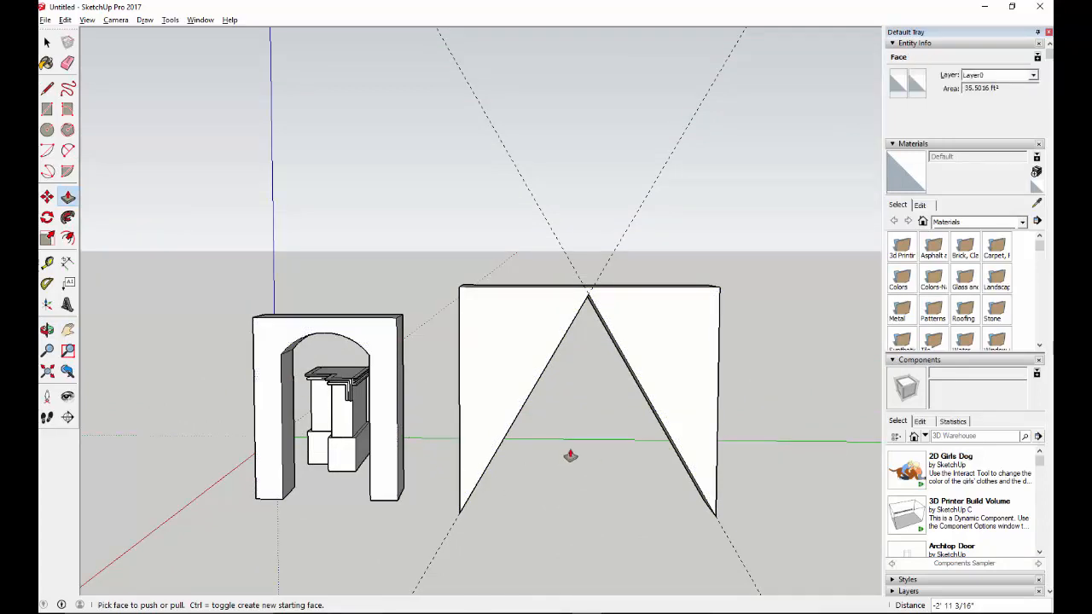